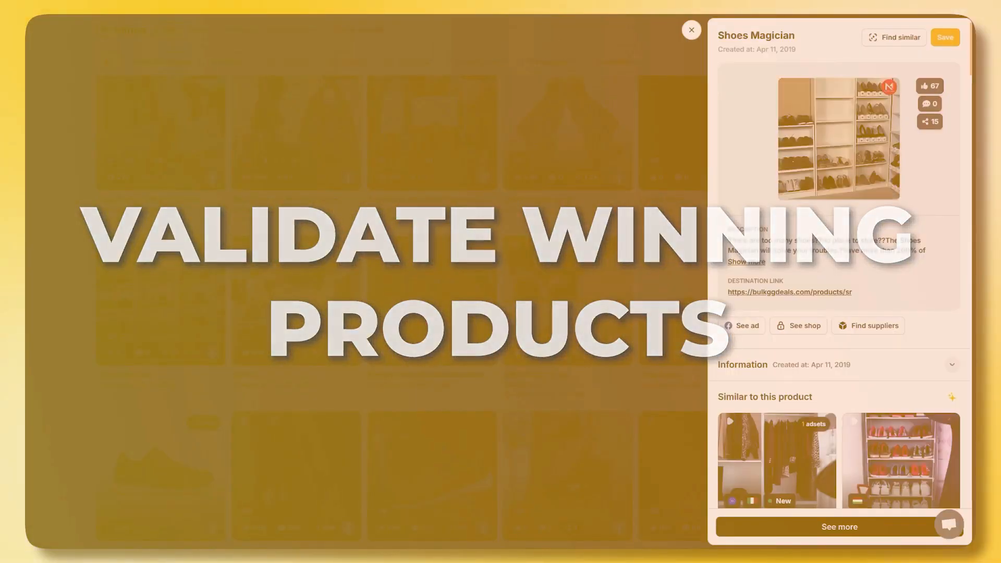
# Review the Shoes Magician product details and the Competitor Research shops matching the shoe rack image
pyautogui.scroll(-10, 840, 312)
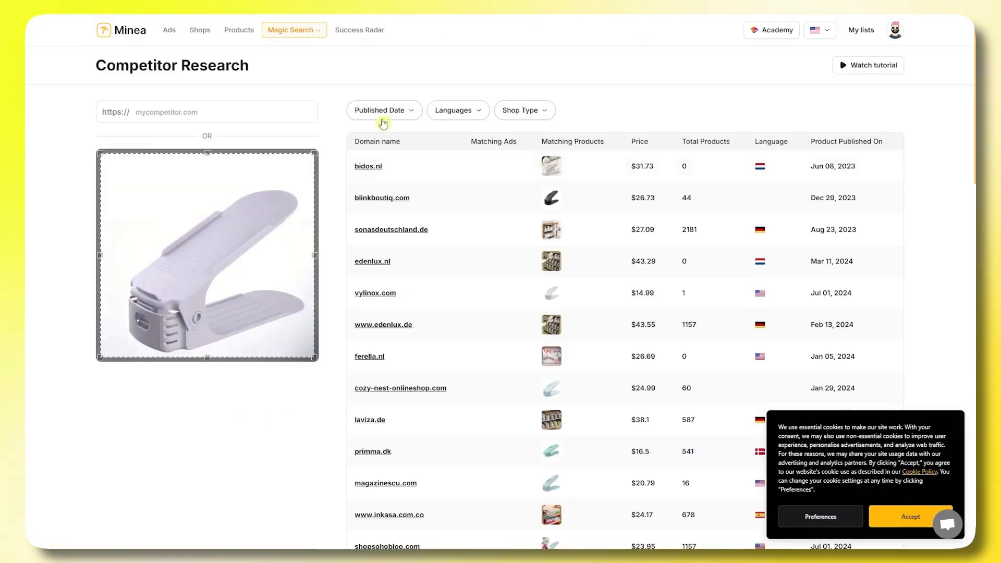
pyautogui.scroll(-6, 475, 362)
pyautogui.scroll(6, 553, 219)
pyautogui.scroll(-2, 242, 251)
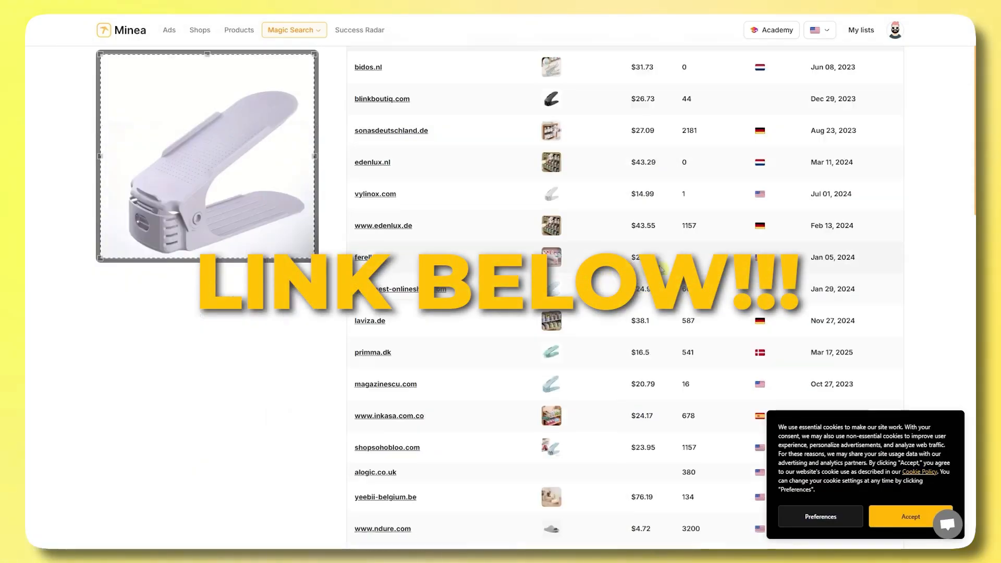
pyautogui.scroll(2, 243, 250)
pyautogui.scroll(-2, 243, 250)
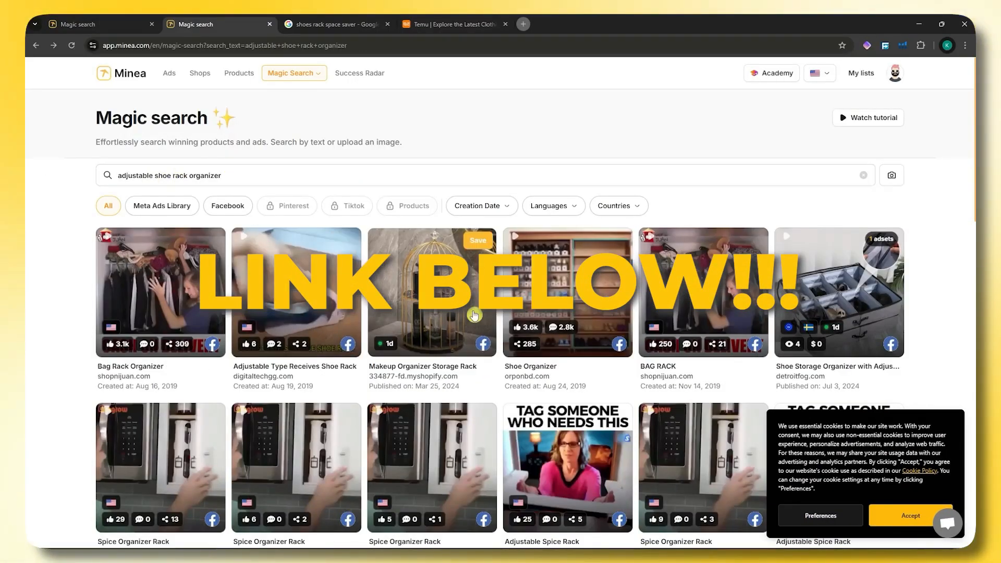
# Browse the "adjustable shoe rack organizer" Magic Search results and the matching Creative Finder ads, and open the Products section
pyautogui.scroll(-5, 549, 237)
pyautogui.scroll(3, 549, 238)
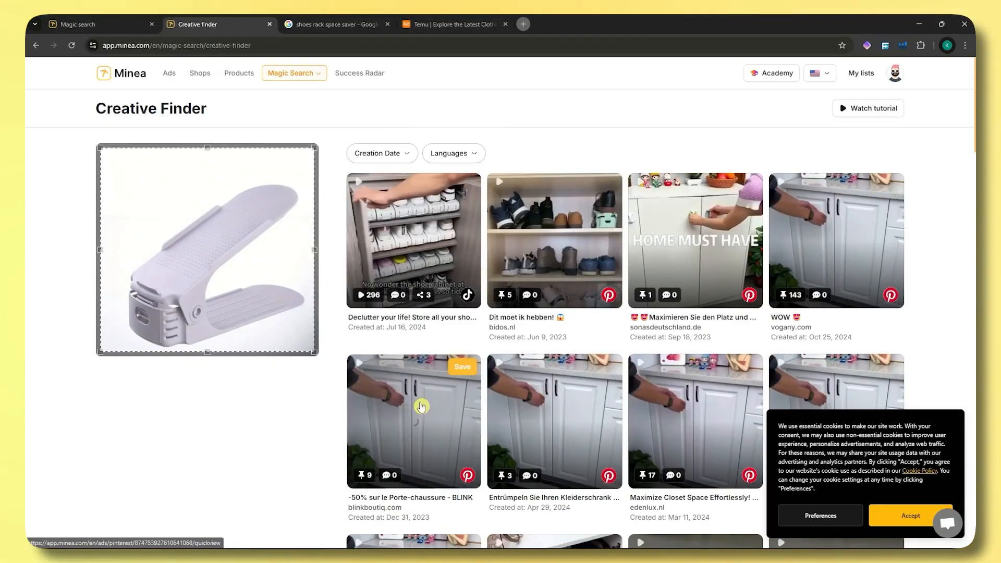
pyautogui.scroll(-10, 422, 406)
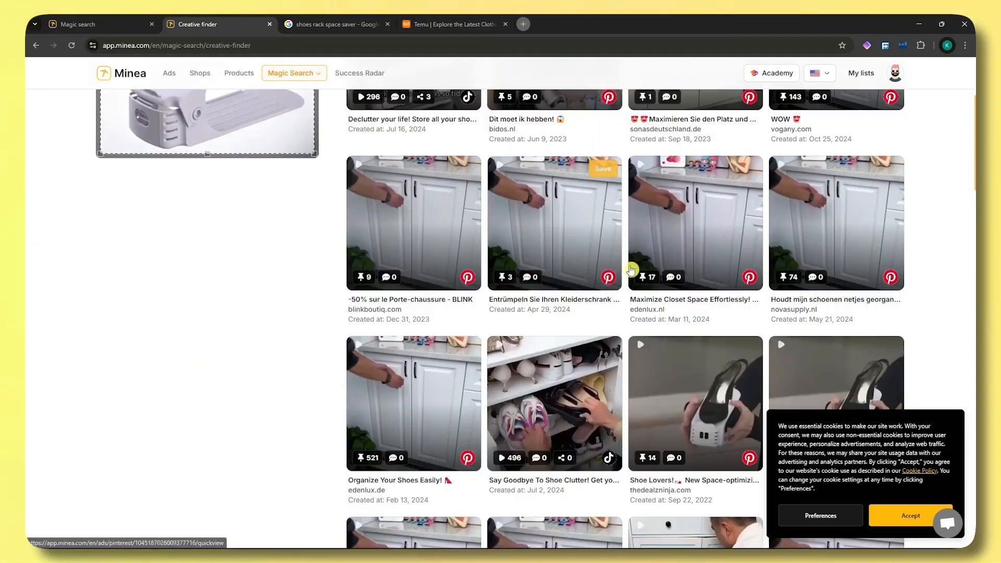
pyautogui.scroll(3, 675, 341)
pyautogui.scroll(-5, 676, 341)
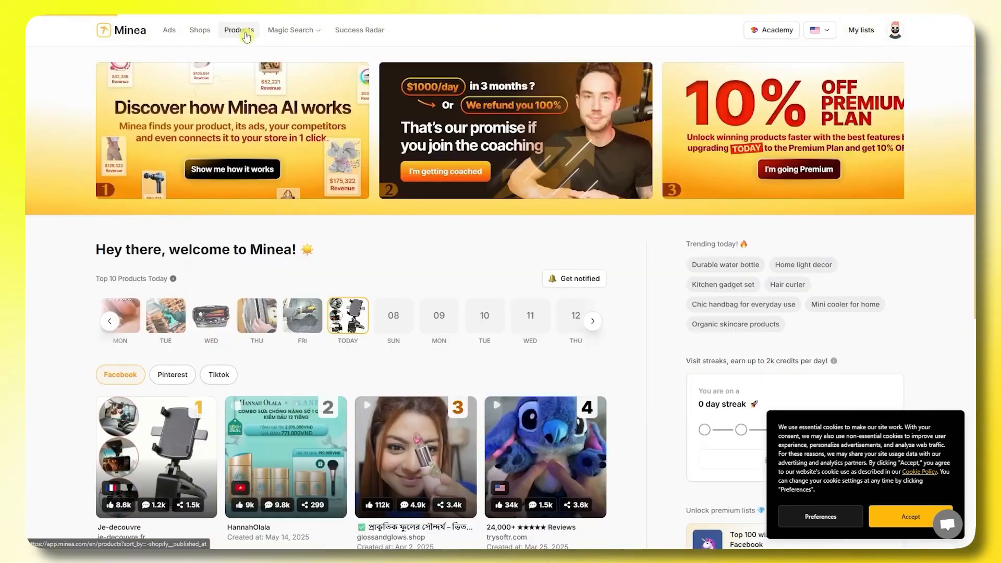
pyautogui.click(238, 31)
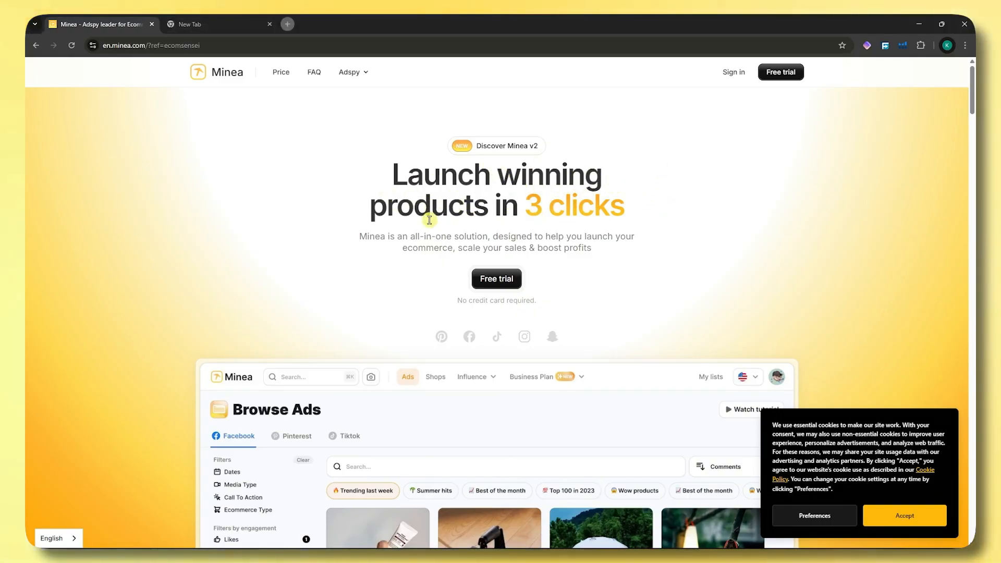
# Start the free trial from the Minea homepage and register a new account with Google
pyautogui.click(493, 285)
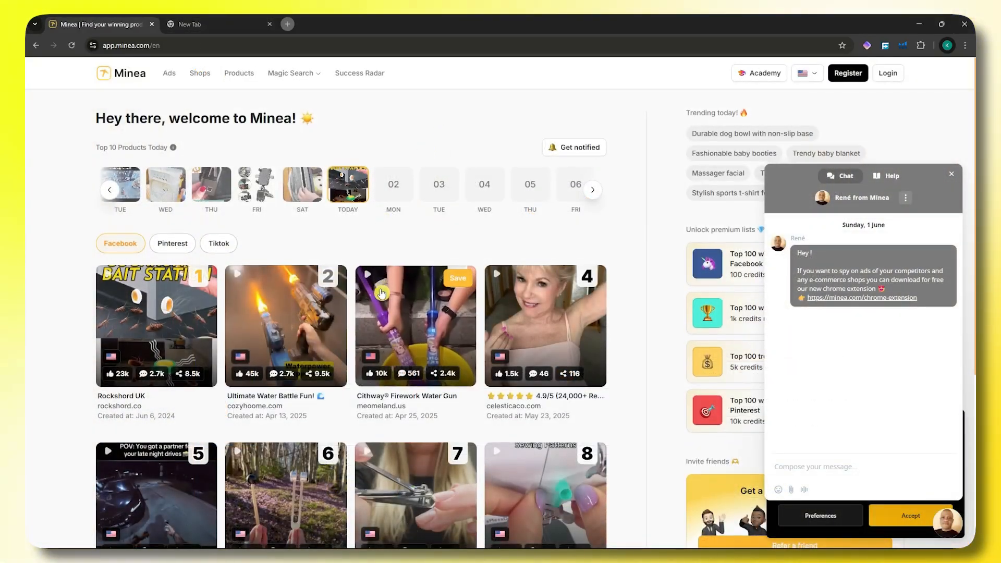
pyautogui.scroll(-5, 381, 293)
pyautogui.scroll(5, 393, 371)
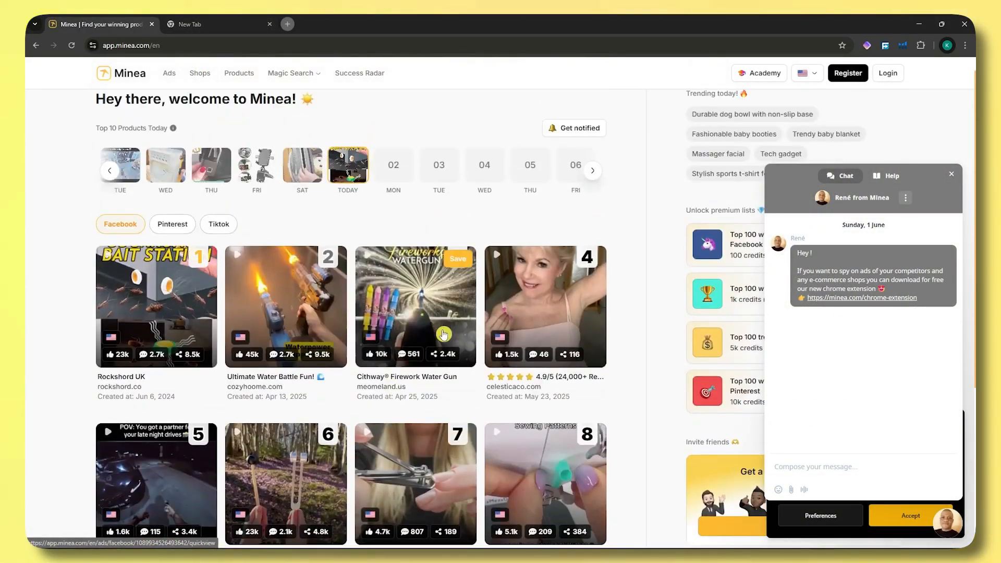
pyautogui.scroll(1, 444, 335)
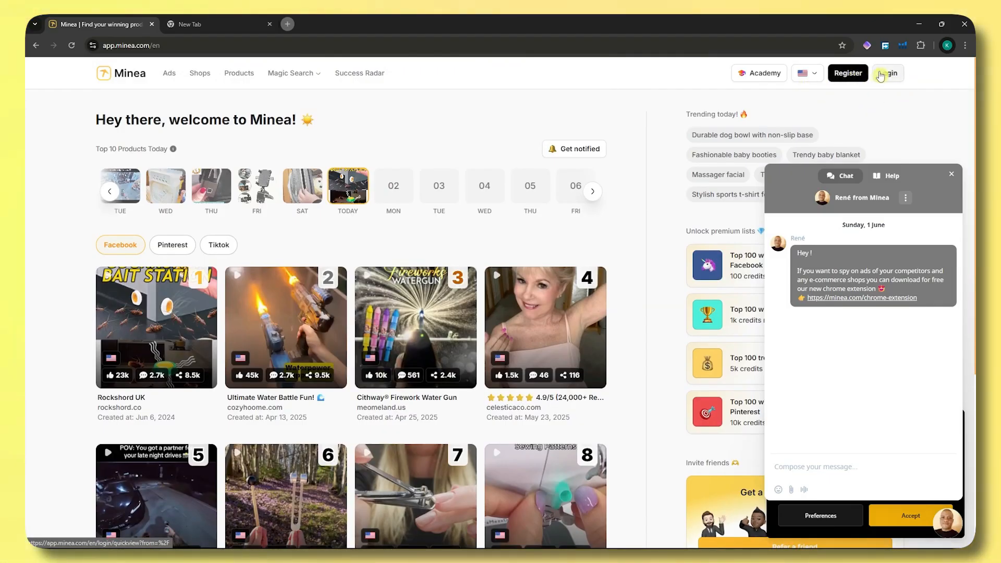
pyautogui.click(850, 74)
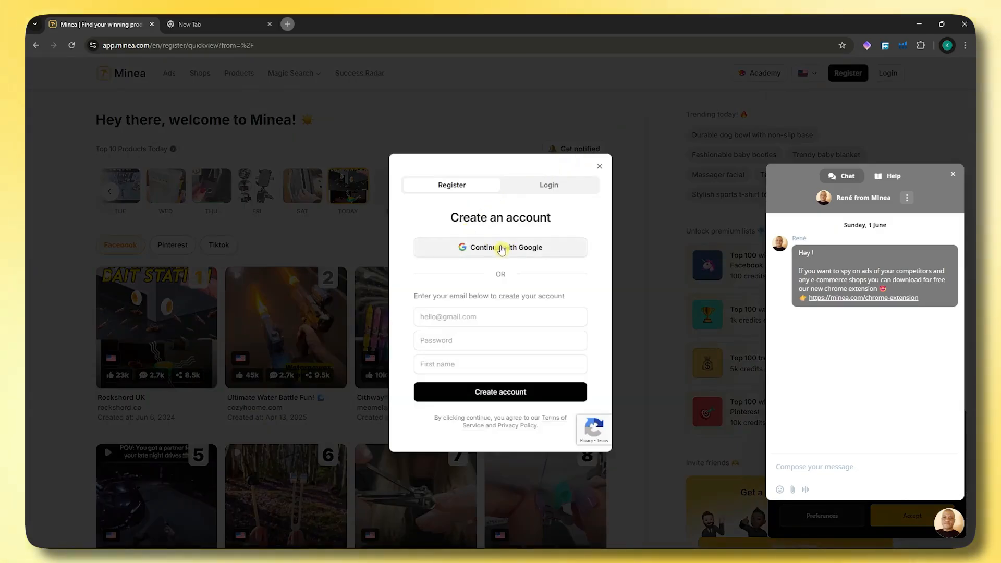
pyautogui.click(501, 248)
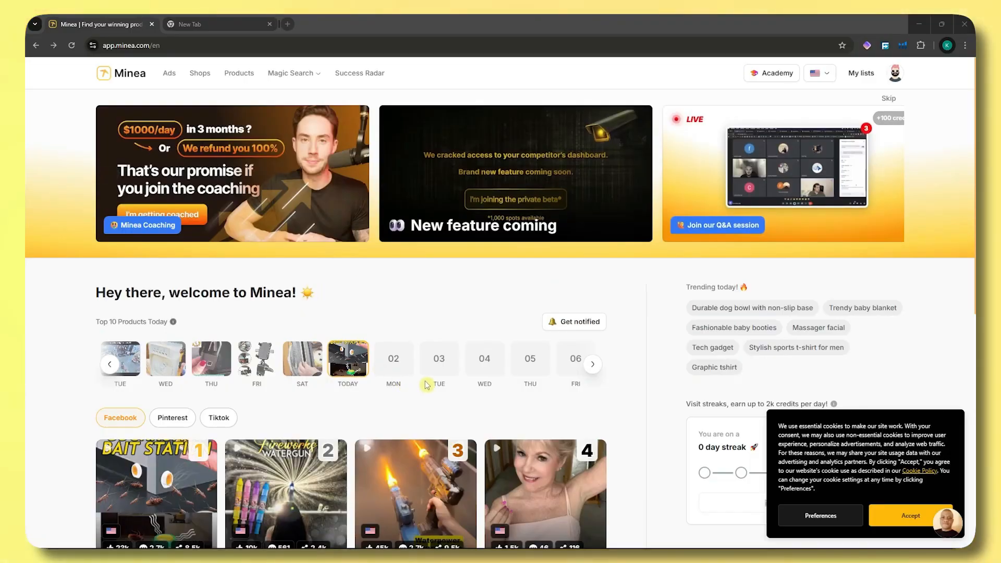
# Check the account's available credits and open the premium subscription plans
pyautogui.click(893, 75)
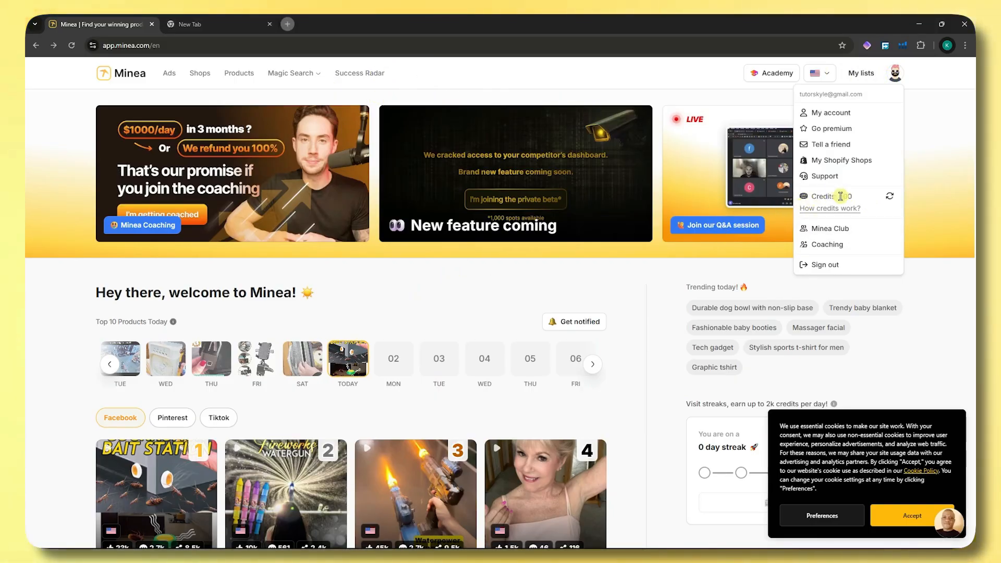
pyautogui.moveTo(817, 197); pyautogui.dragTo(861, 199)
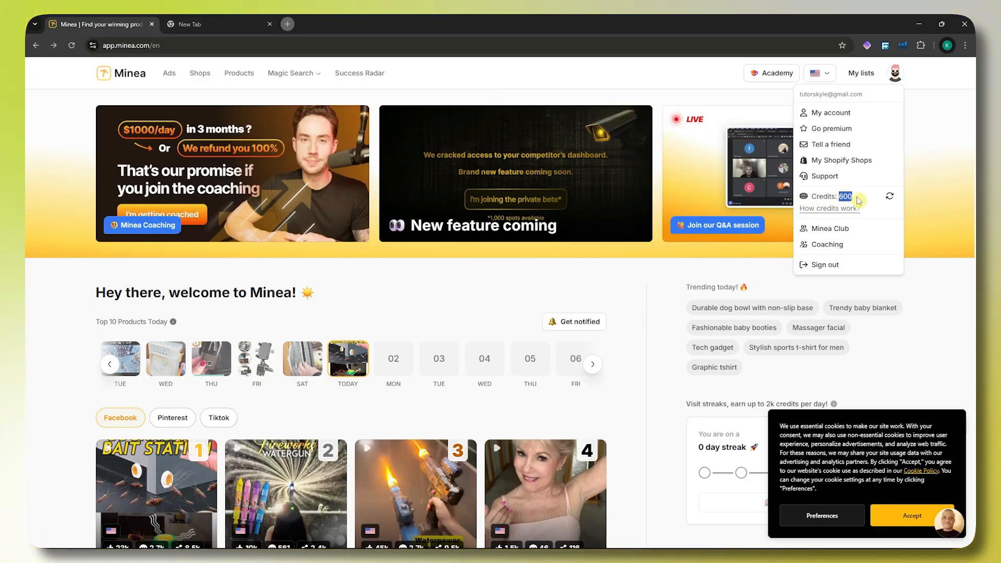
pyautogui.click(827, 129)
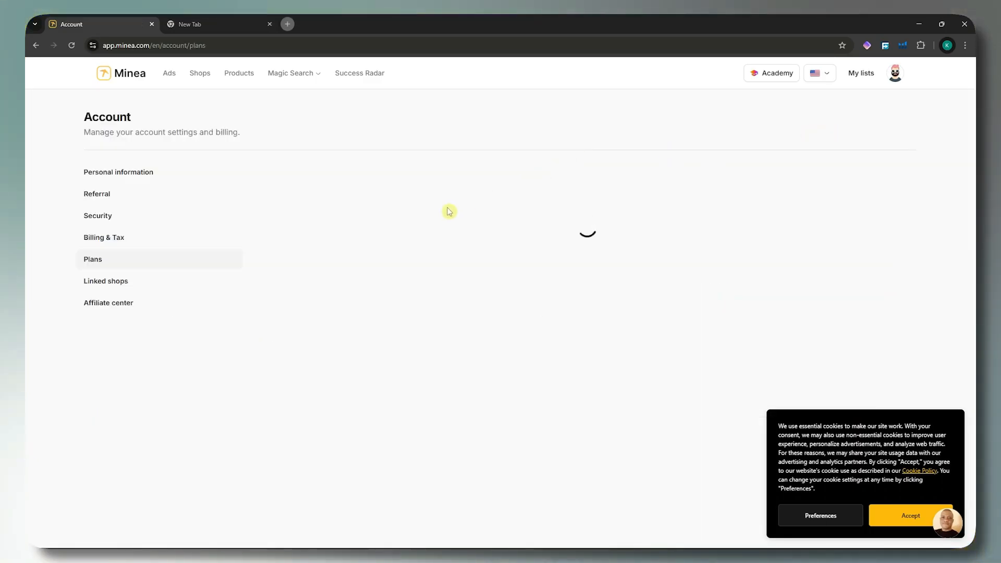
pyautogui.scroll(-1, 446, 248)
pyautogui.scroll(-1, 446, 249)
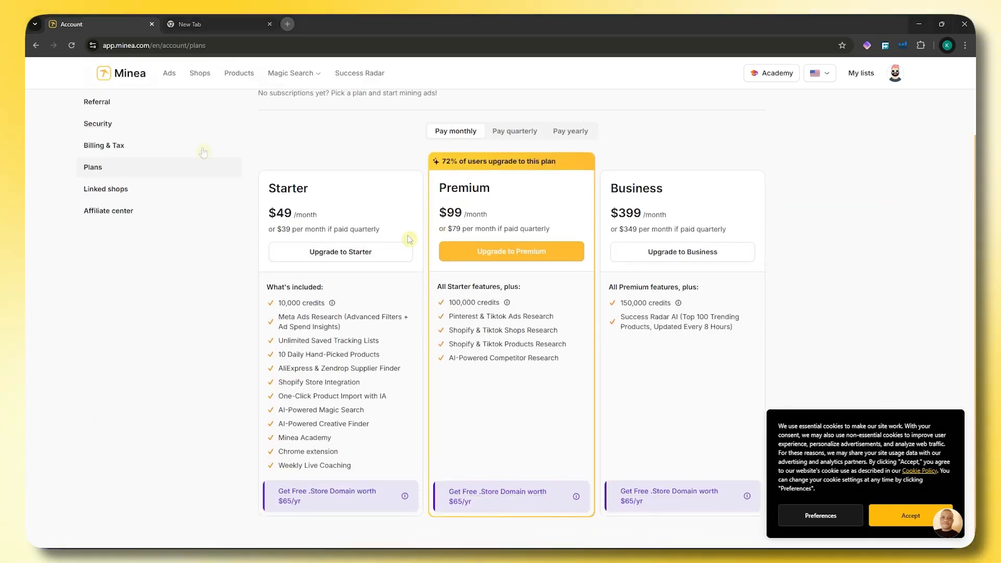
# Examine the Starter plan's features, including tracking lists, supplier finder, Shopify Store Integration and AI-Powered Magic Search
pyautogui.moveTo(266, 187); pyautogui.dragTo(315, 189)
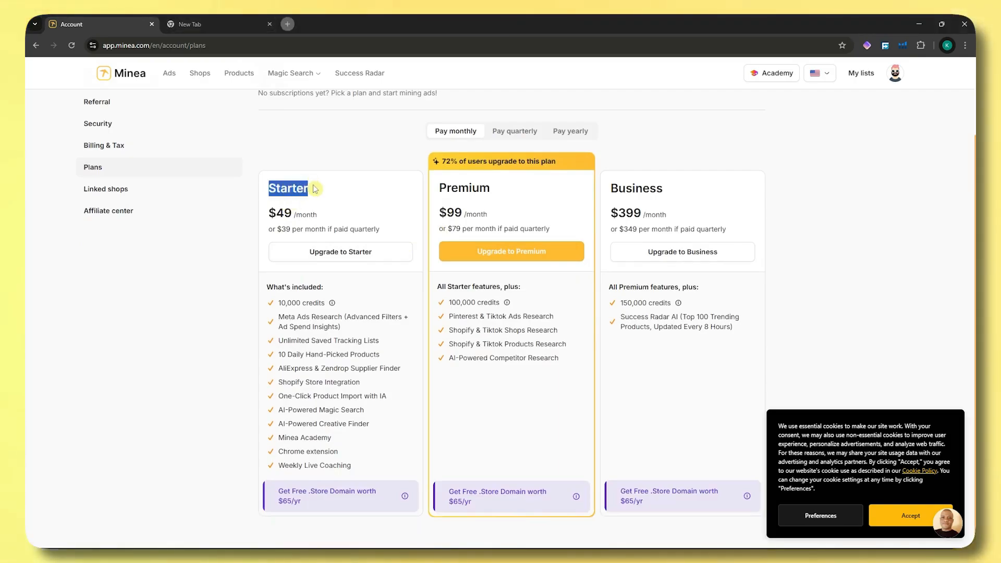
pyautogui.click(356, 214)
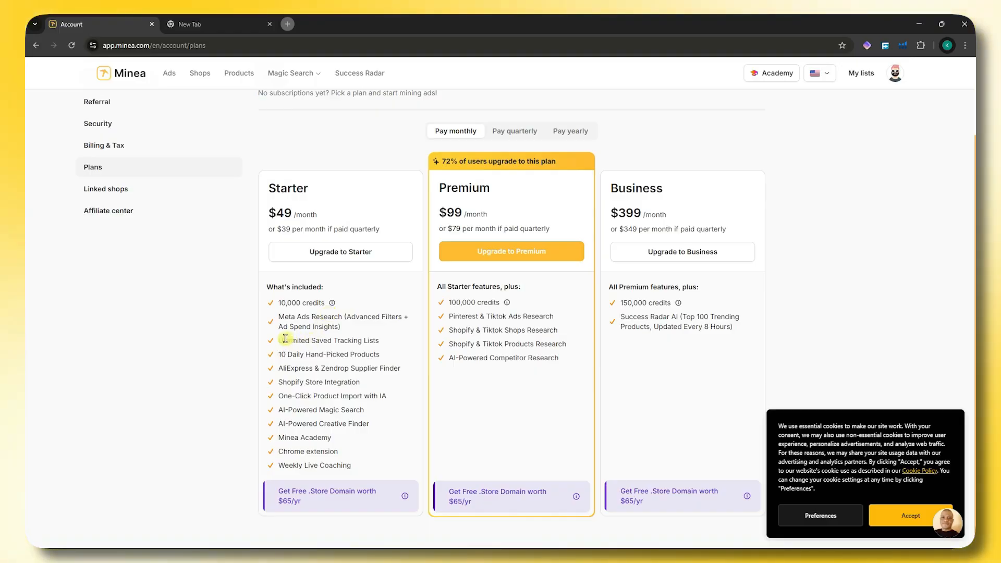
pyautogui.moveTo(277, 341); pyautogui.dragTo(398, 349)
pyautogui.click(396, 347)
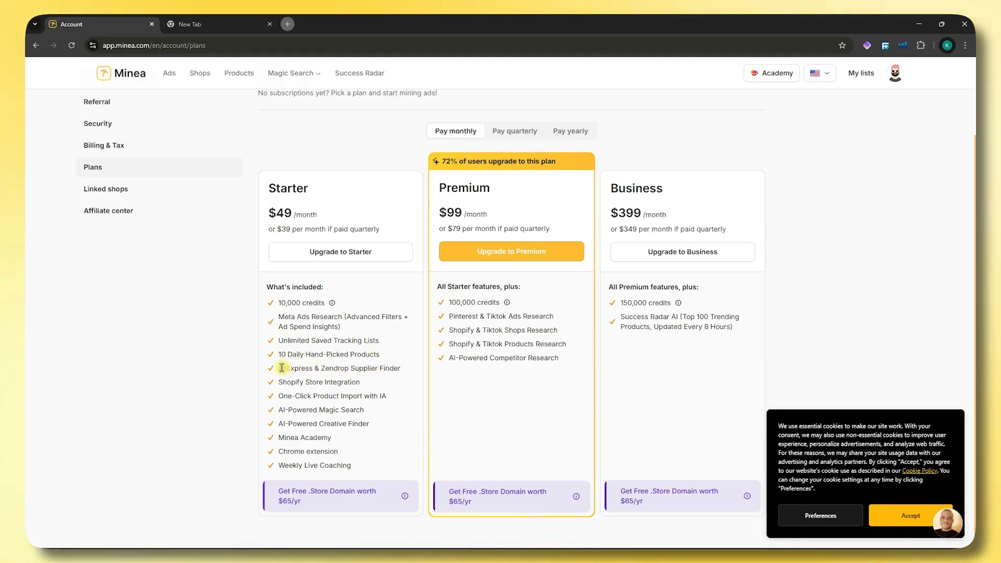
pyautogui.moveTo(279, 368); pyautogui.dragTo(385, 370)
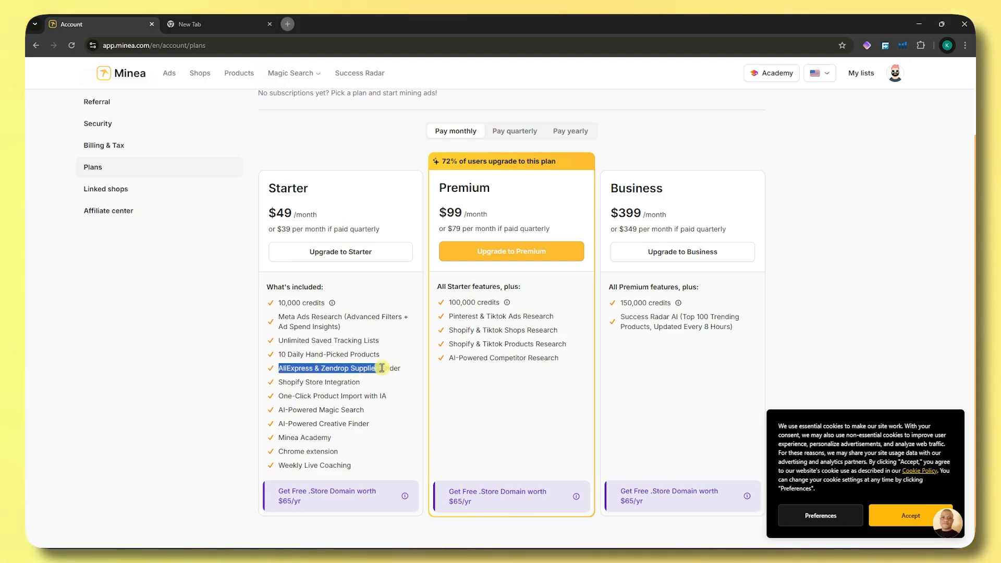
pyautogui.click(423, 371)
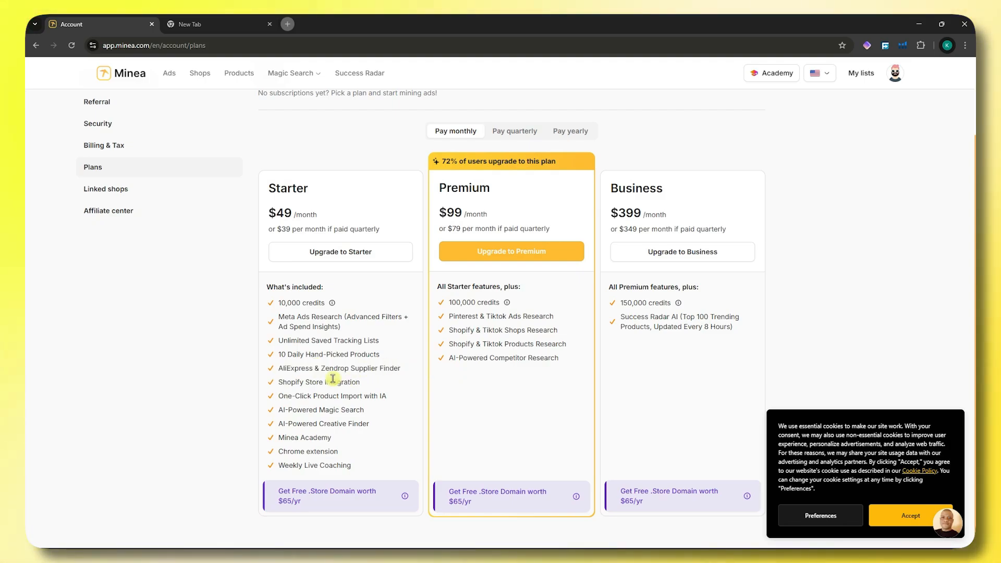
pyautogui.moveTo(282, 382); pyautogui.dragTo(363, 384)
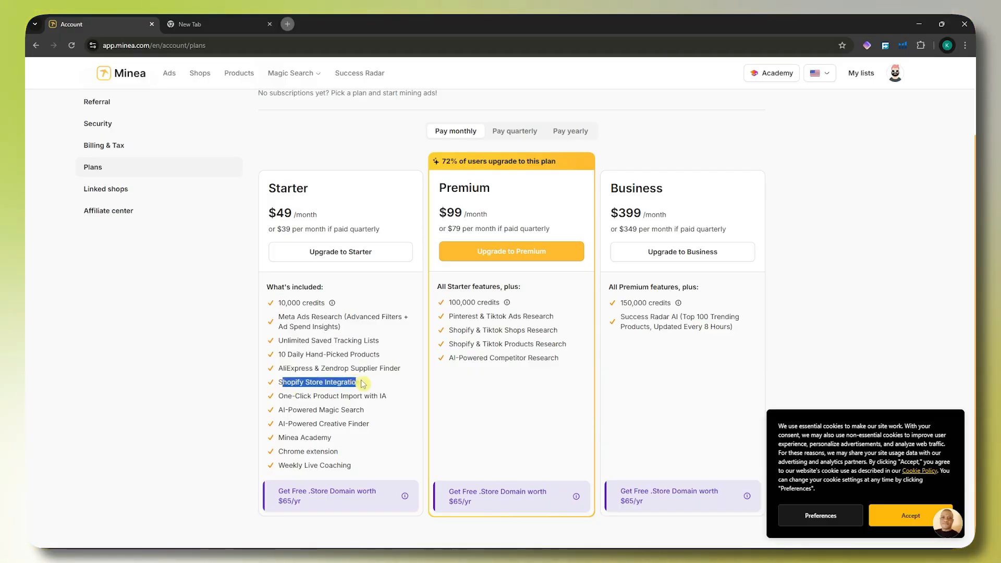
pyautogui.moveTo(281, 411); pyautogui.dragTo(364, 410)
pyautogui.click(282, 424)
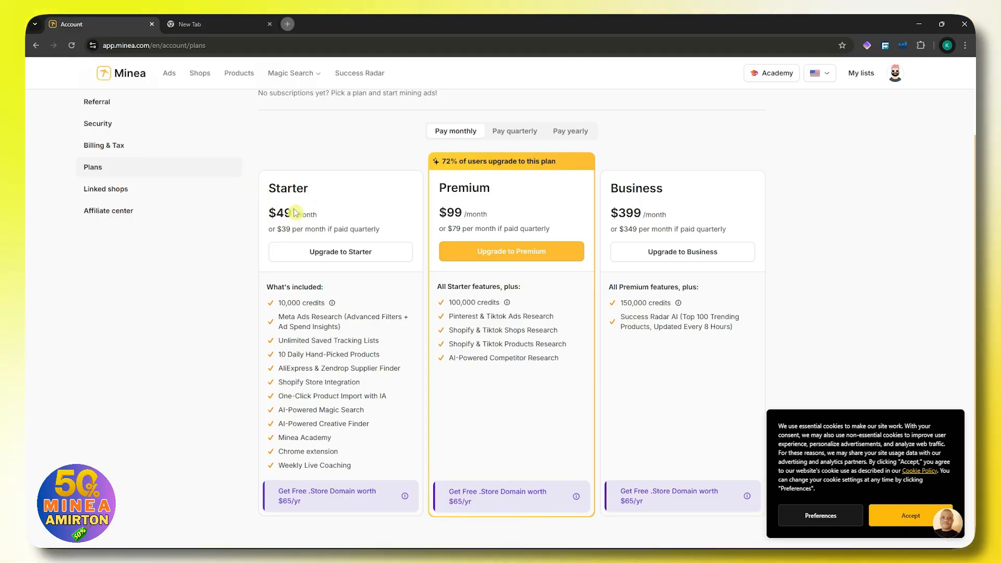
# Examine the Premium plan's credits, Pinterest and Tiktok ads research, and free .Store domain offer
pyautogui.moveTo(439, 185); pyautogui.dragTo(529, 196)
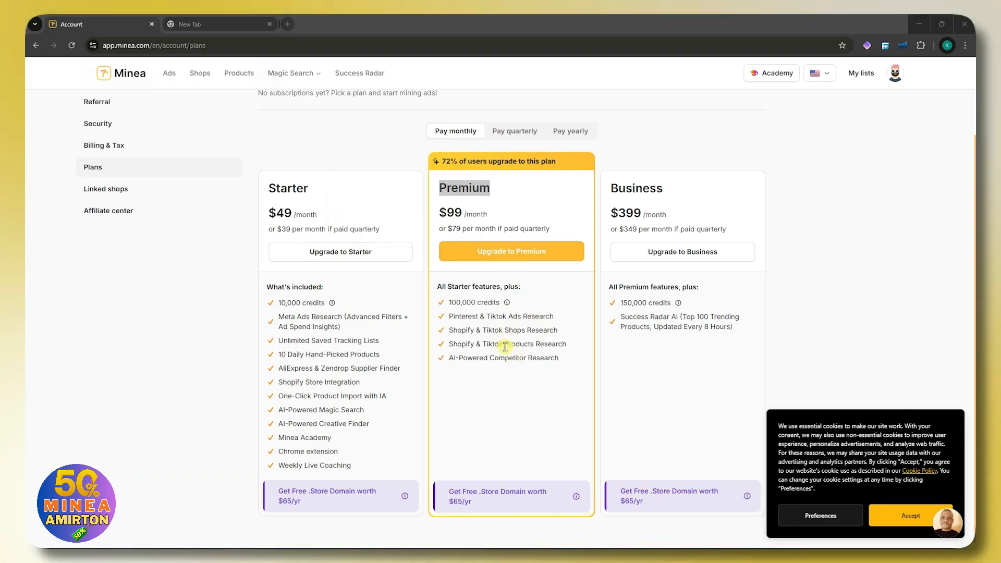
pyautogui.moveTo(449, 303); pyautogui.dragTo(519, 309)
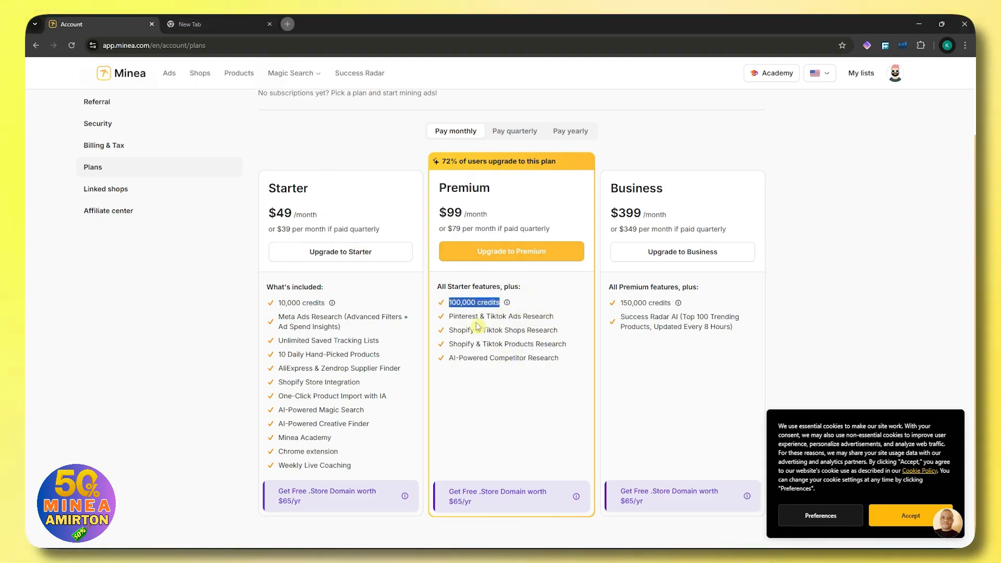
pyautogui.click(521, 410)
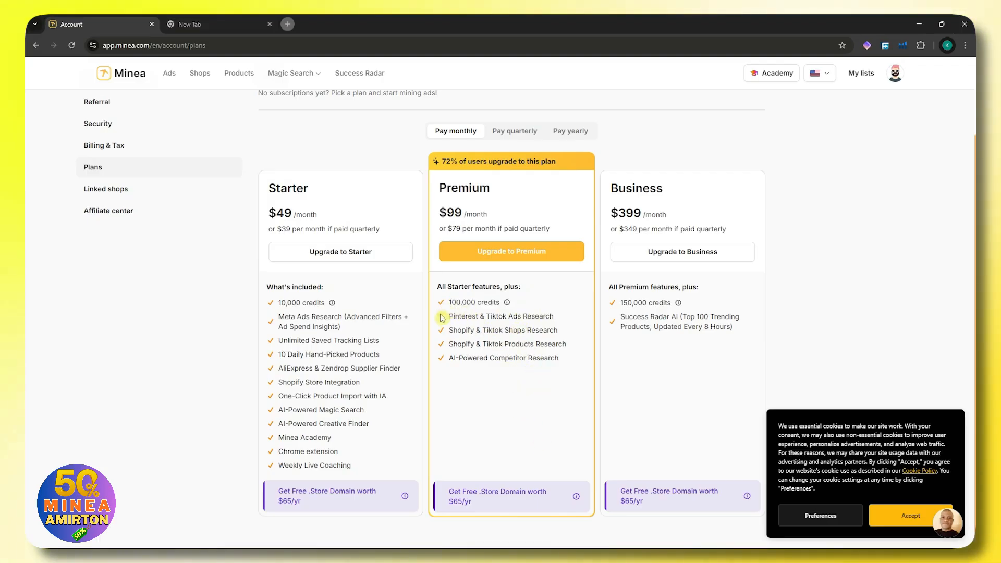
pyautogui.moveTo(442, 317); pyautogui.dragTo(559, 320)
pyautogui.click(576, 323)
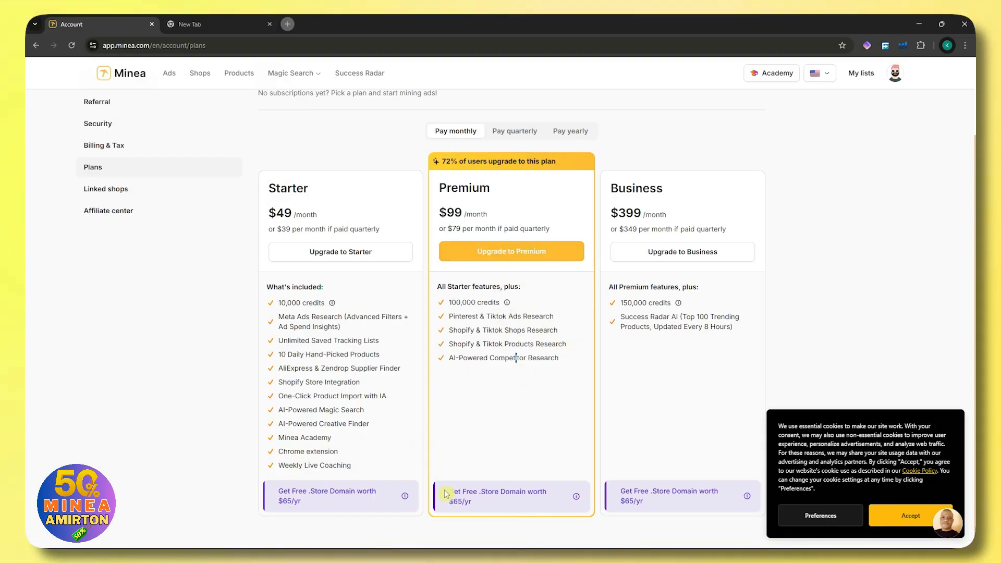
pyautogui.moveTo(449, 492); pyautogui.dragTo(485, 509)
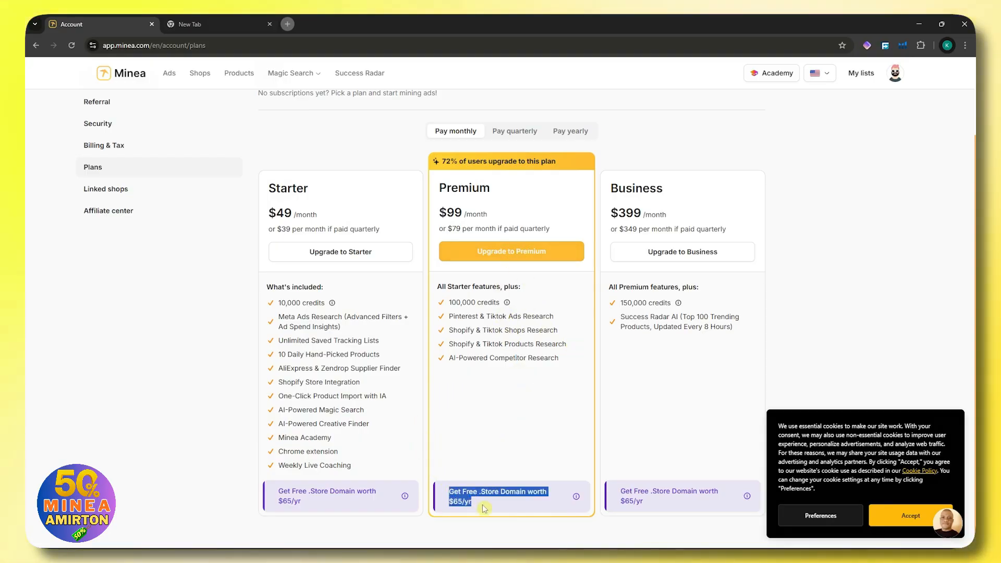
pyautogui.click(556, 486)
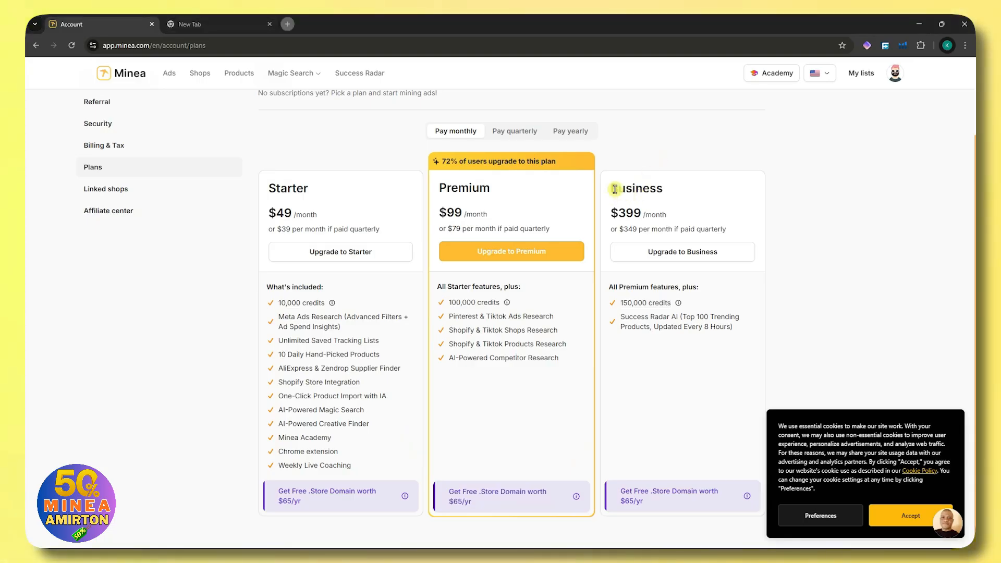
# Examine the Business plan's credits, free .Store domain offer and monthly price
pyautogui.moveTo(615, 189); pyautogui.dragTo(731, 201)
pyautogui.click(812, 198)
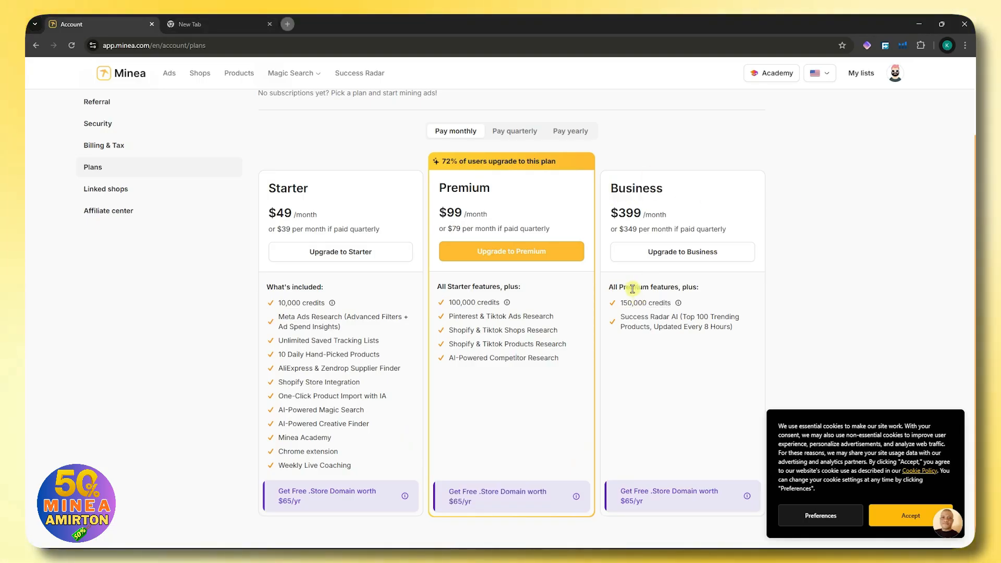
pyautogui.moveTo(620, 303); pyautogui.dragTo(672, 305)
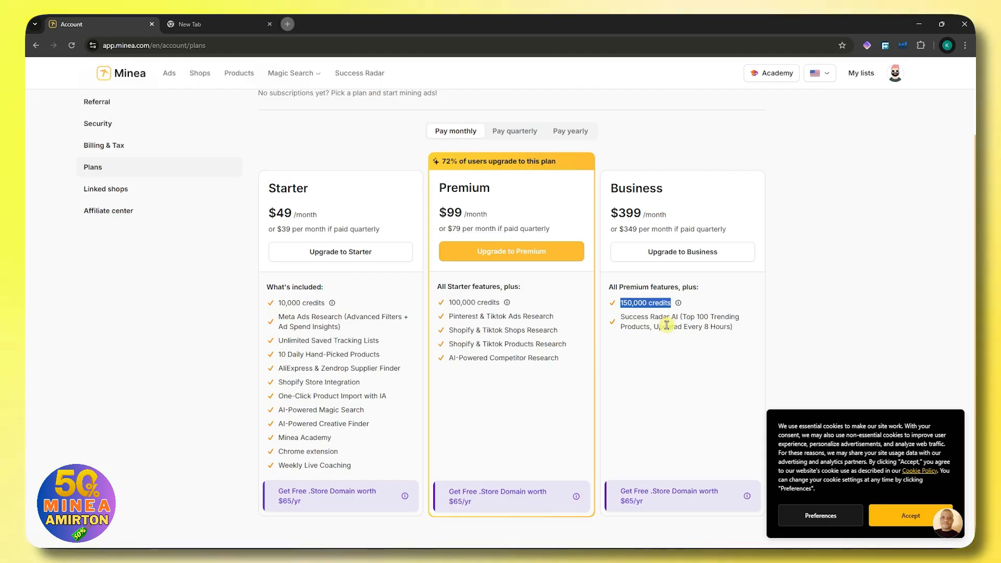
pyautogui.moveTo(619, 495); pyautogui.dragTo(660, 510)
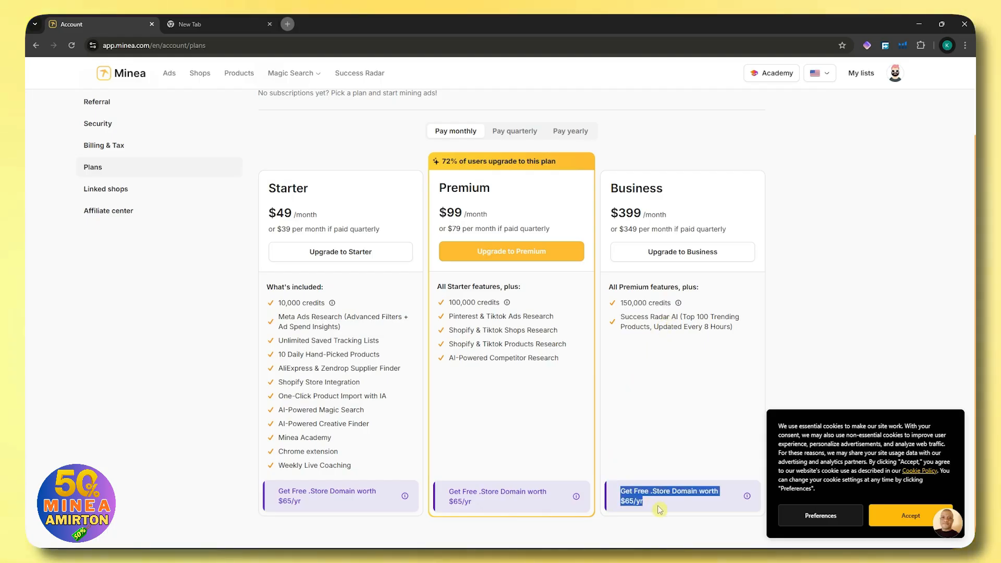
pyautogui.click(674, 503)
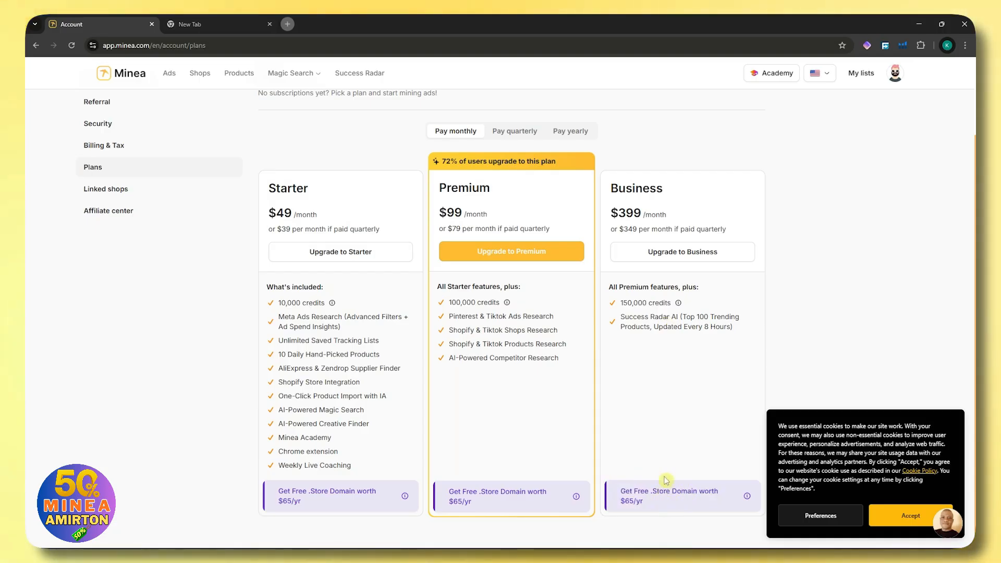
pyautogui.moveTo(611, 212); pyautogui.dragTo(669, 214)
pyautogui.scroll(2, 635, 436)
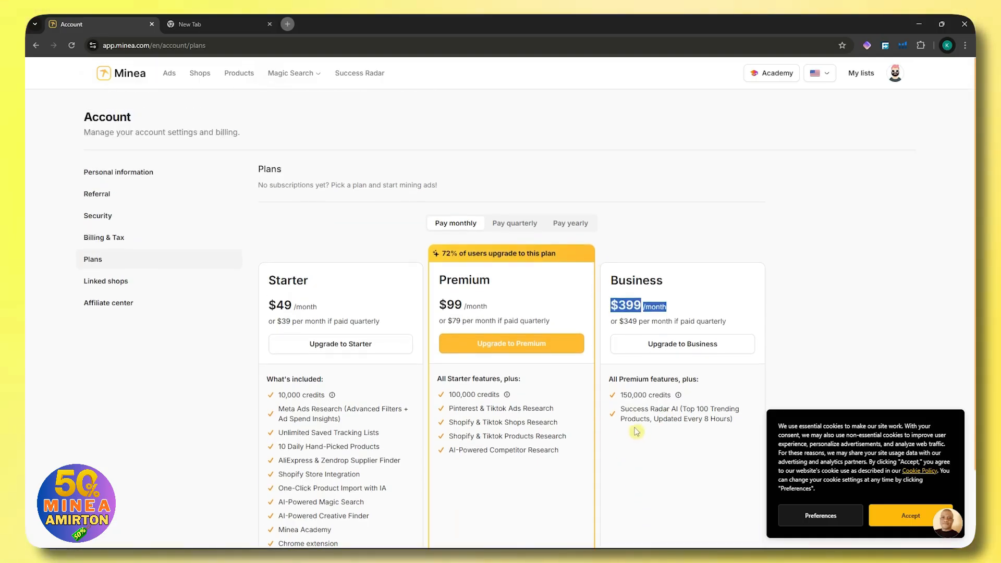
pyautogui.scroll(-2, 636, 432)
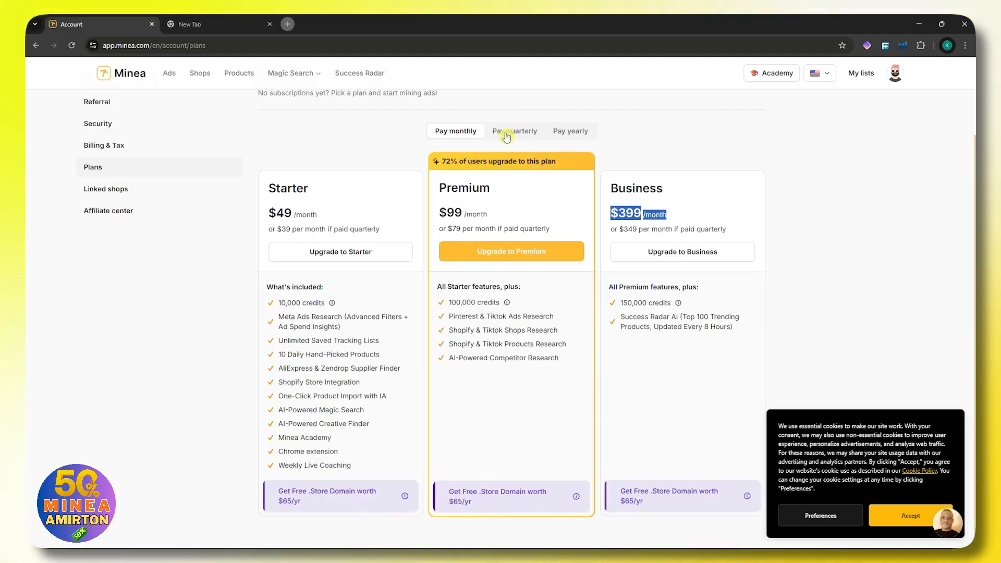
# Compare the Starter, Premium and Business plan prices under quarterly and yearly billing
pyautogui.click(506, 136)
pyautogui.click(578, 135)
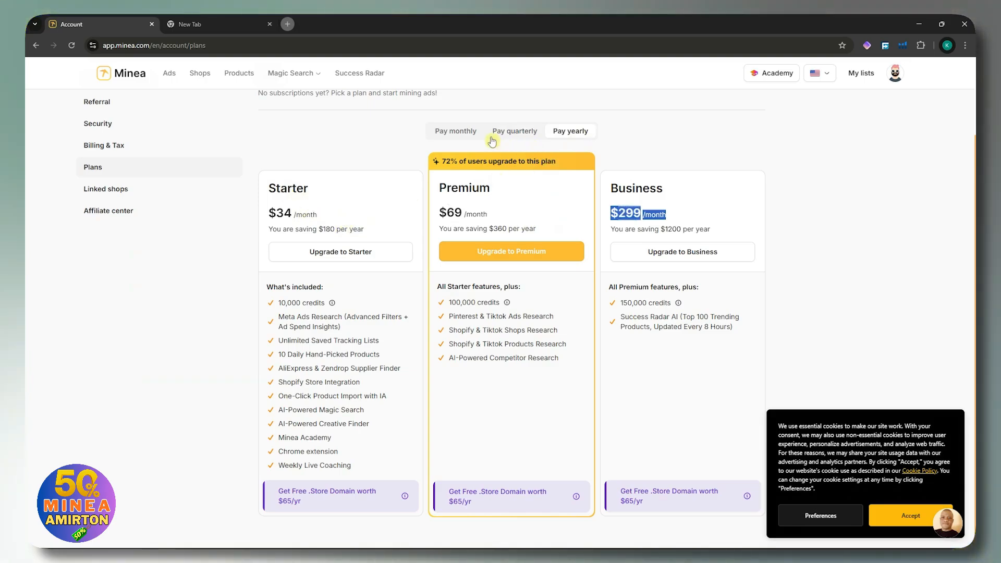
pyautogui.click(829, 260)
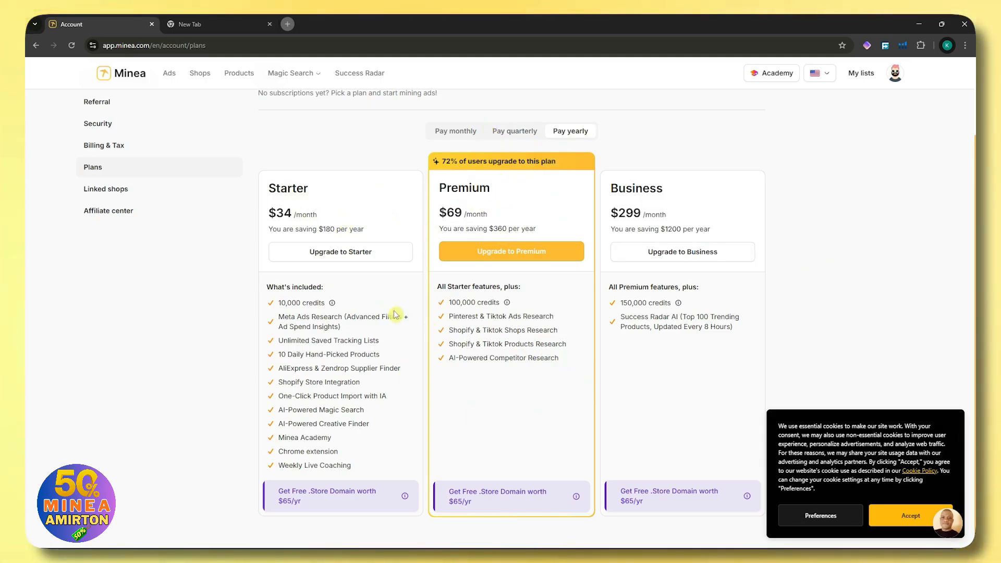
pyautogui.scroll(1, 350, 299)
pyautogui.scroll(-1, 351, 287)
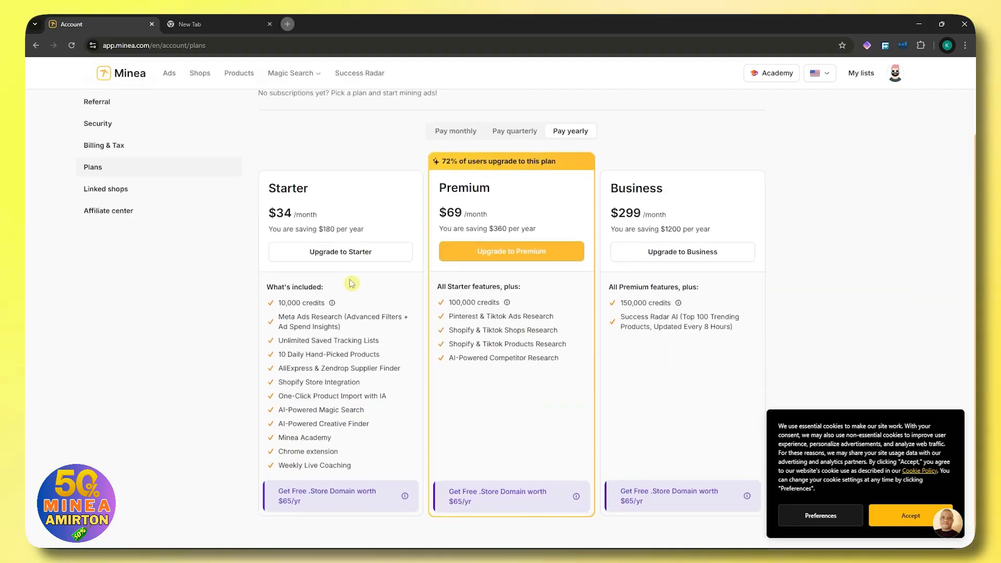
pyautogui.scroll(2, 351, 283)
# Return to the Minea home page and look over the Products and Magic Search pages
pyautogui.click(133, 73)
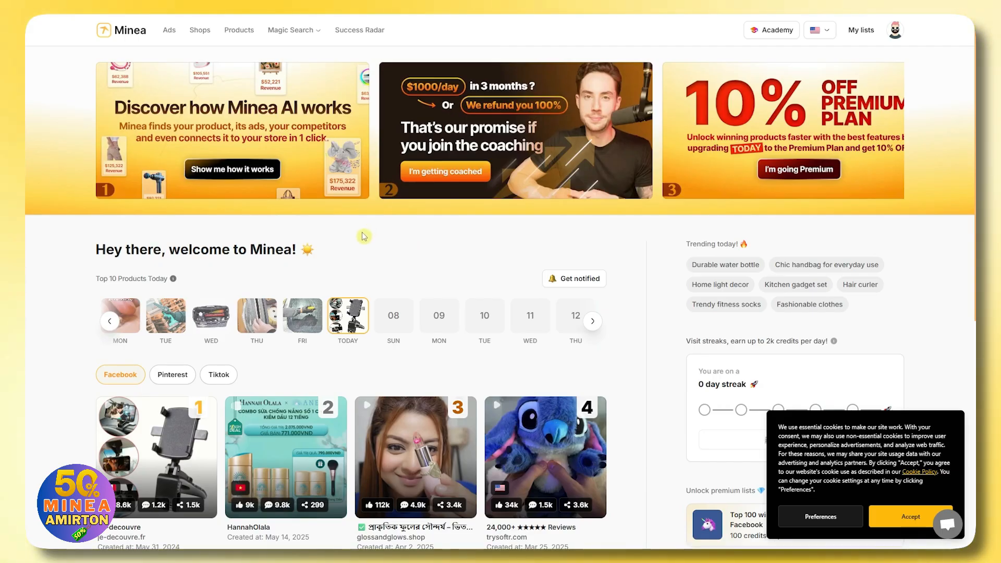
pyautogui.click(240, 32)
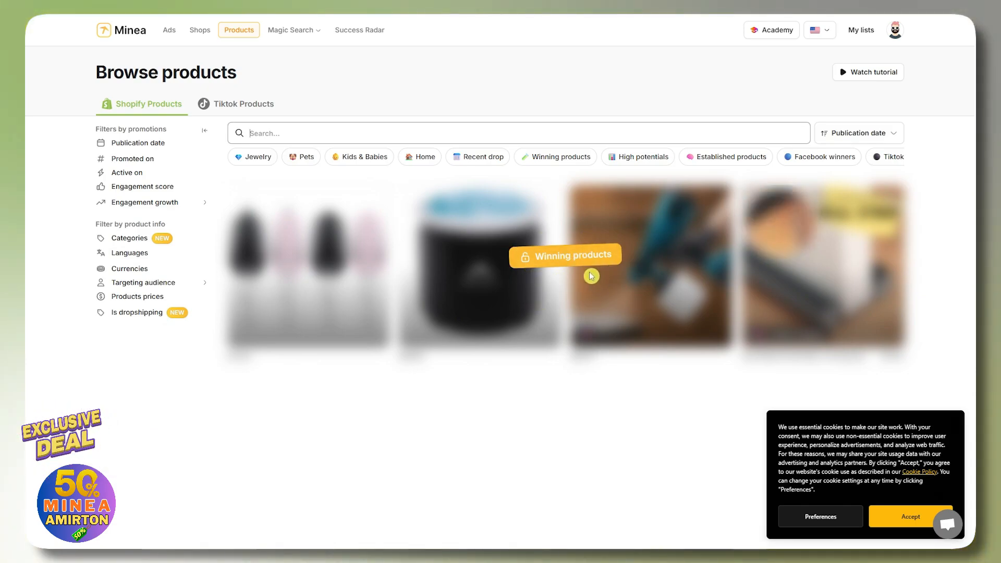
pyautogui.click(300, 32)
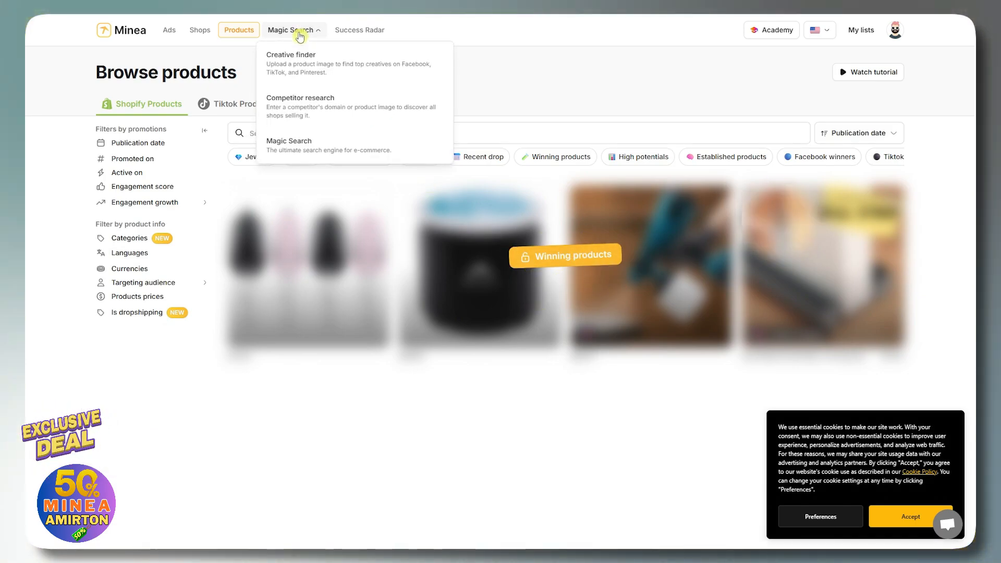
pyautogui.click(291, 144)
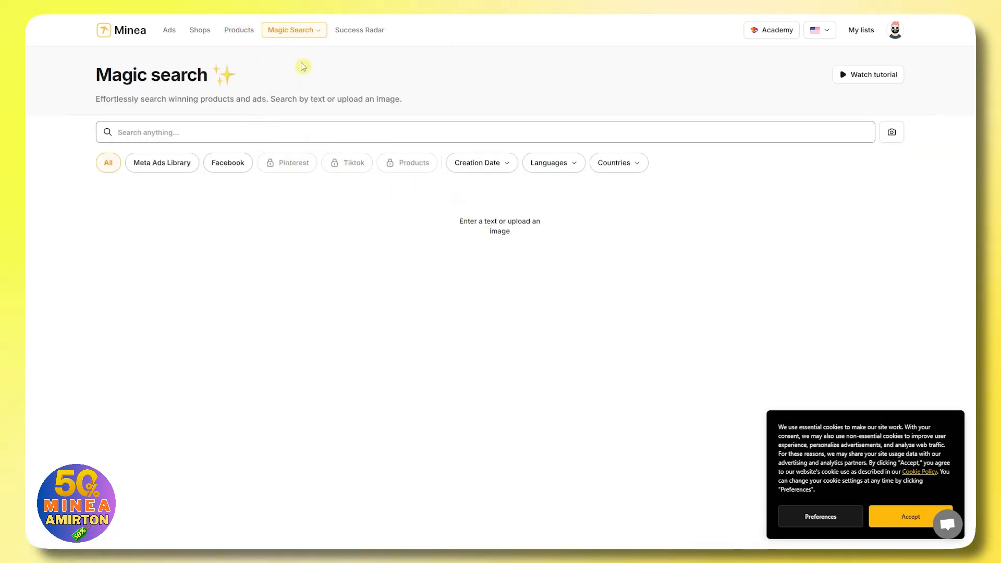
pyautogui.moveTo(315, 37)
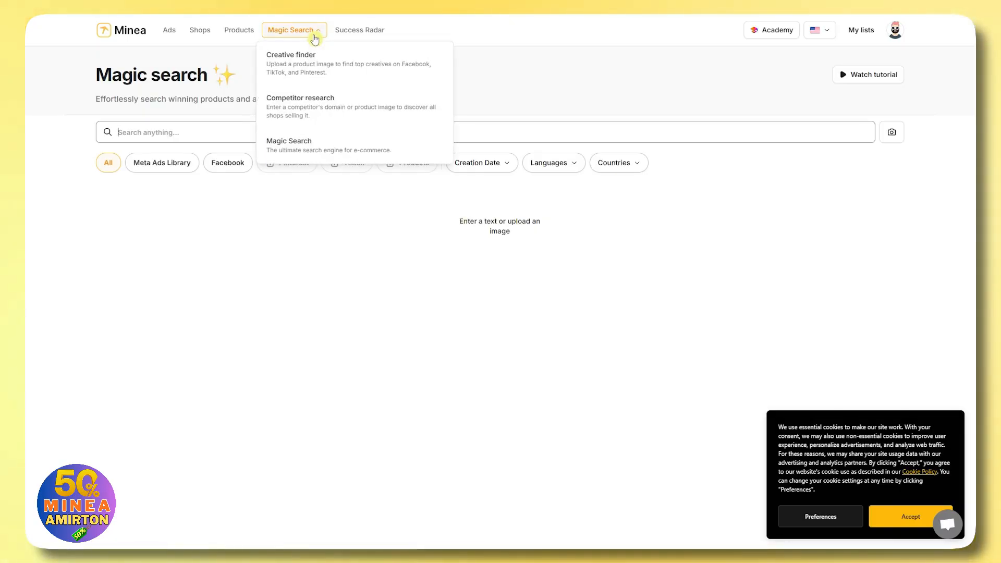
pyautogui.click(239, 29)
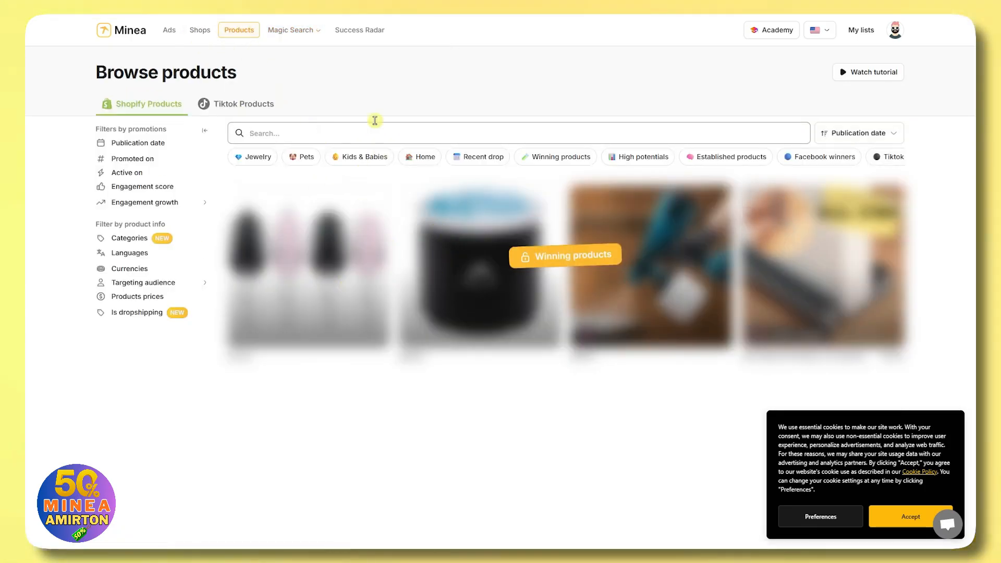
# Open Magic Search and examine its options for searching by text or by image
pyautogui.click(289, 31)
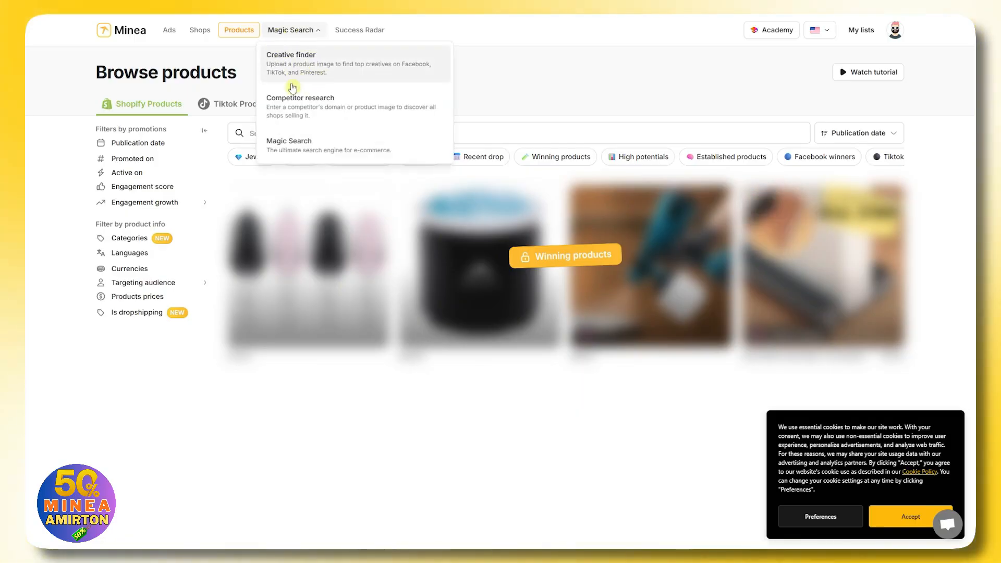
pyautogui.click(318, 141)
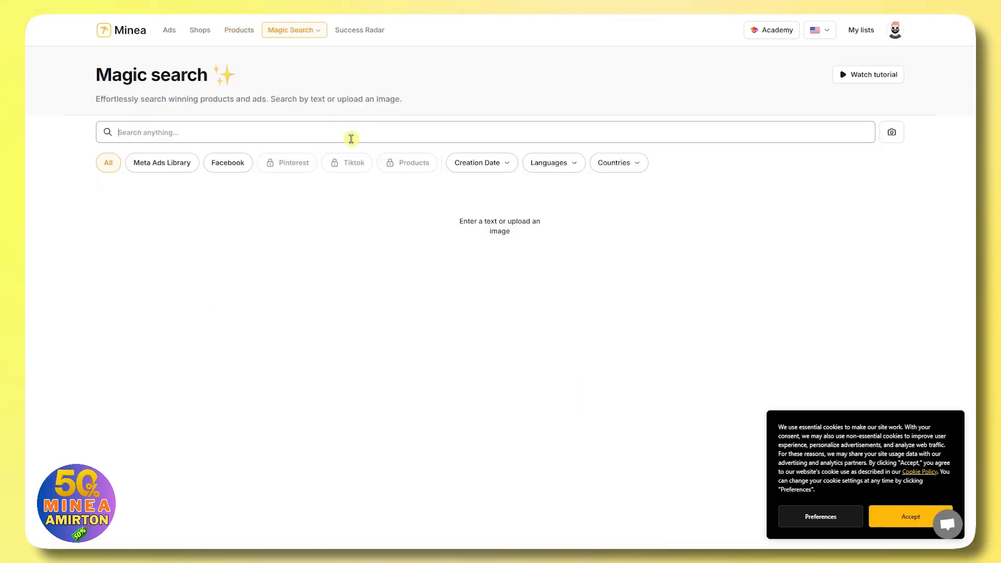
pyautogui.click(166, 133)
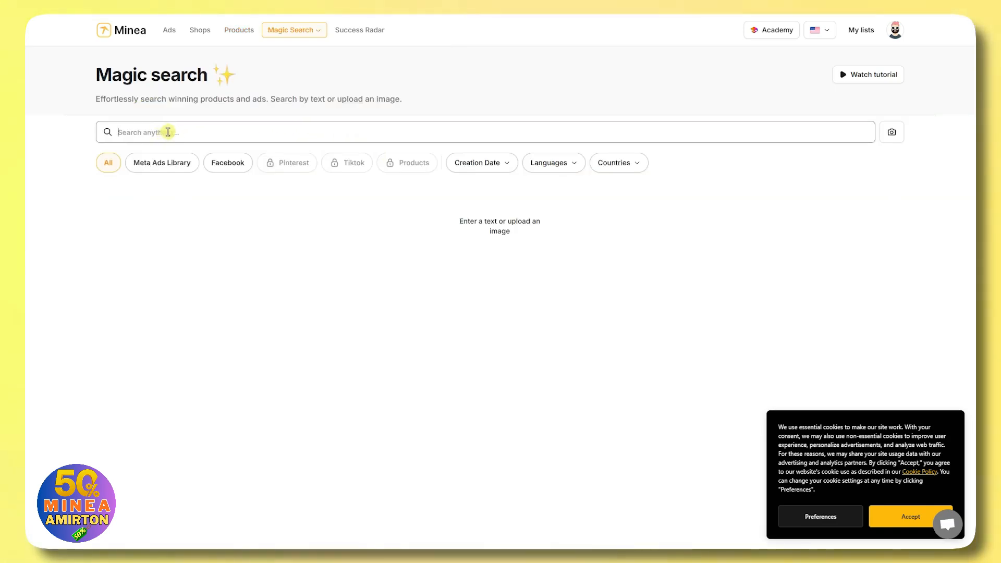
pyautogui.moveTo(487, 233); pyautogui.dragTo(517, 235)
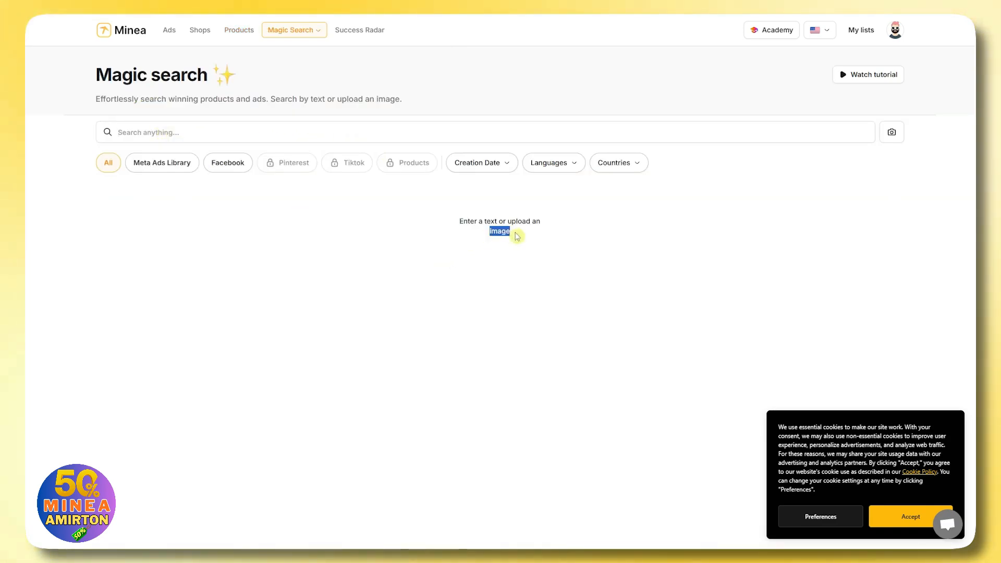
pyautogui.click(477, 94)
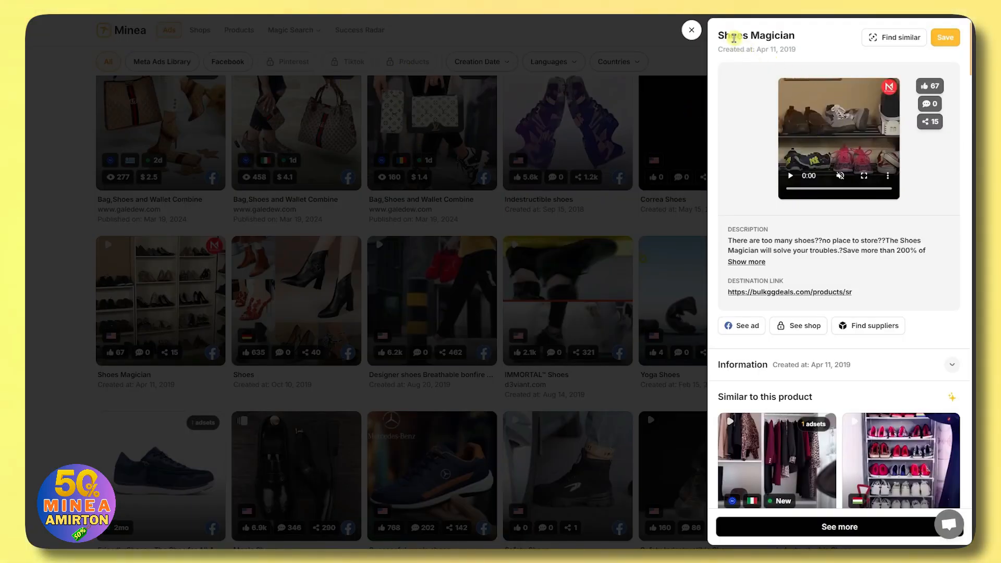
# Reopen the Shoes Magician ad from the results and watch its video full screen from the beginning
pyautogui.click(631, 72)
pyautogui.click(292, 31)
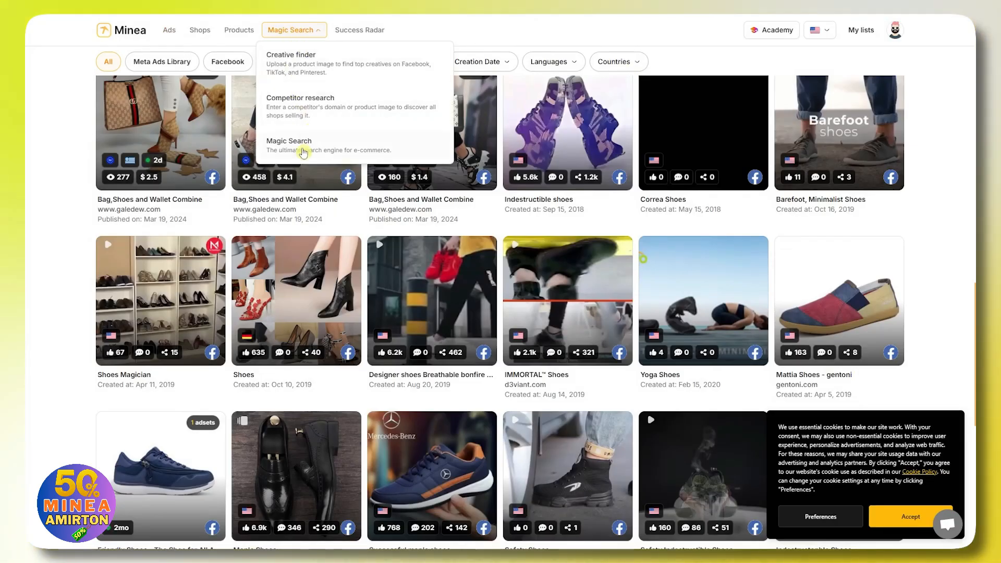
pyautogui.click(161, 302)
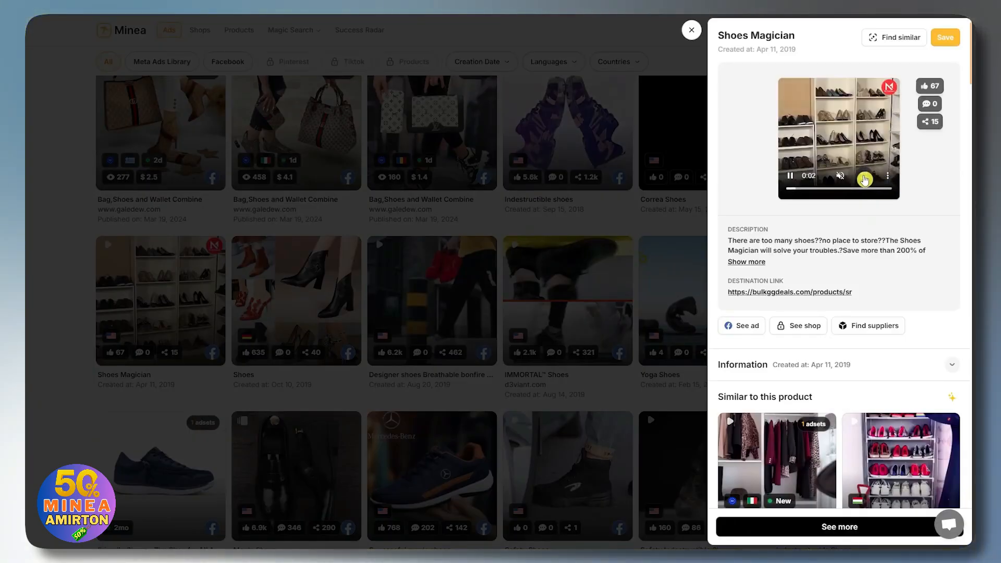
pyautogui.click(864, 180)
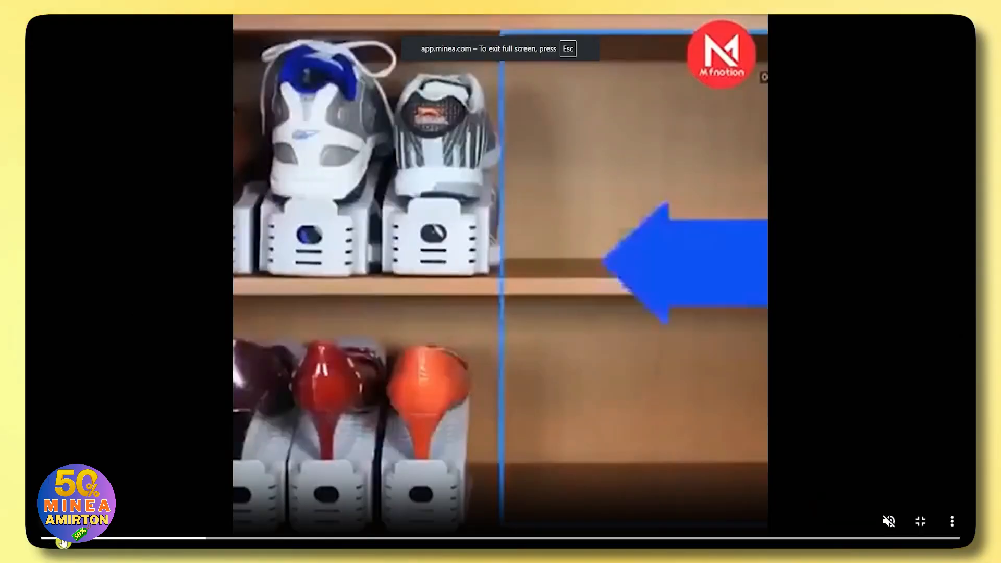
pyautogui.click(46, 537)
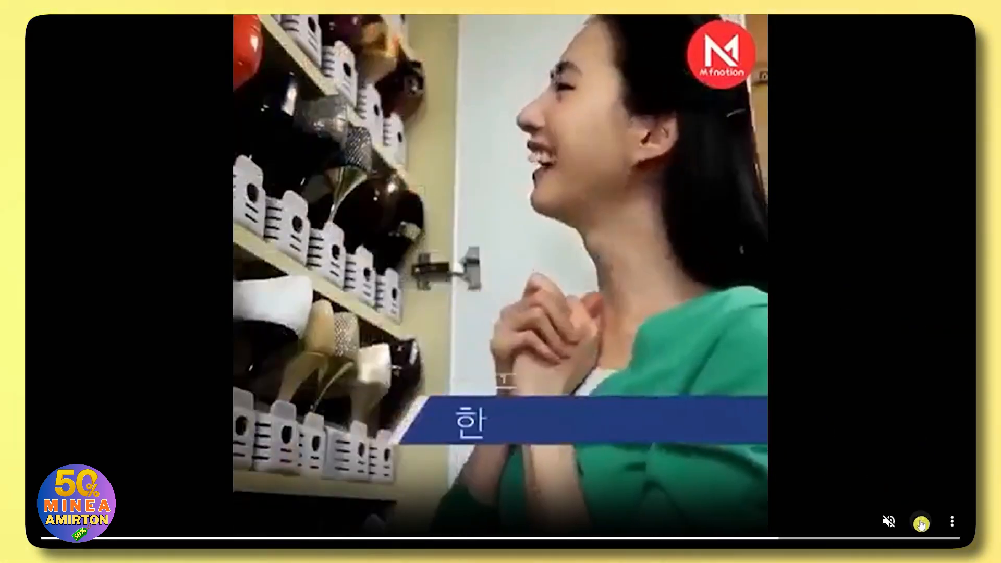
pyautogui.click(921, 521)
# Examine the ads similar to the Shoes Magician product, including their shops, creation dates and engagement figures
pyautogui.moveTo(845, 138)
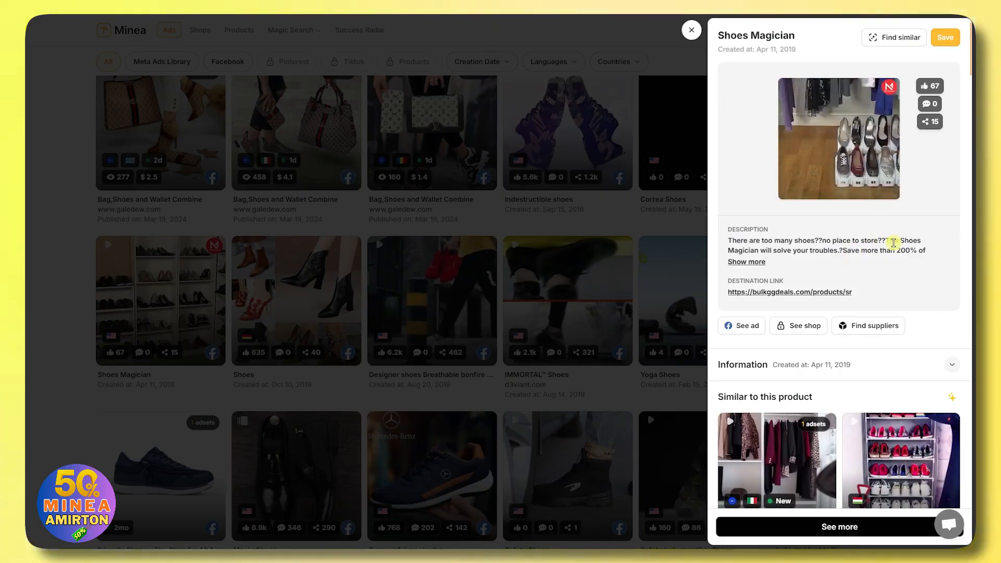
pyautogui.scroll(-3, 815, 308)
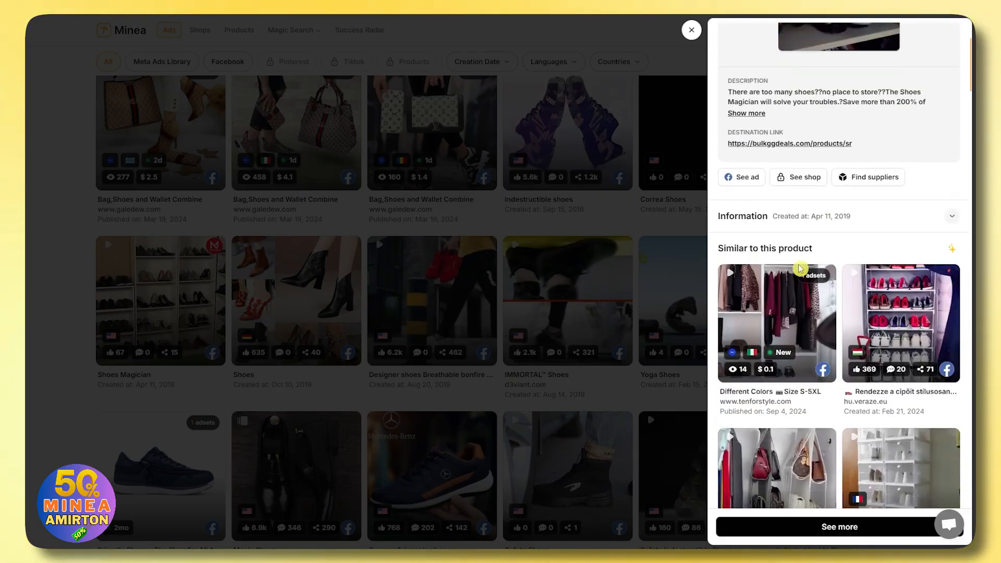
pyautogui.moveTo(766, 319)
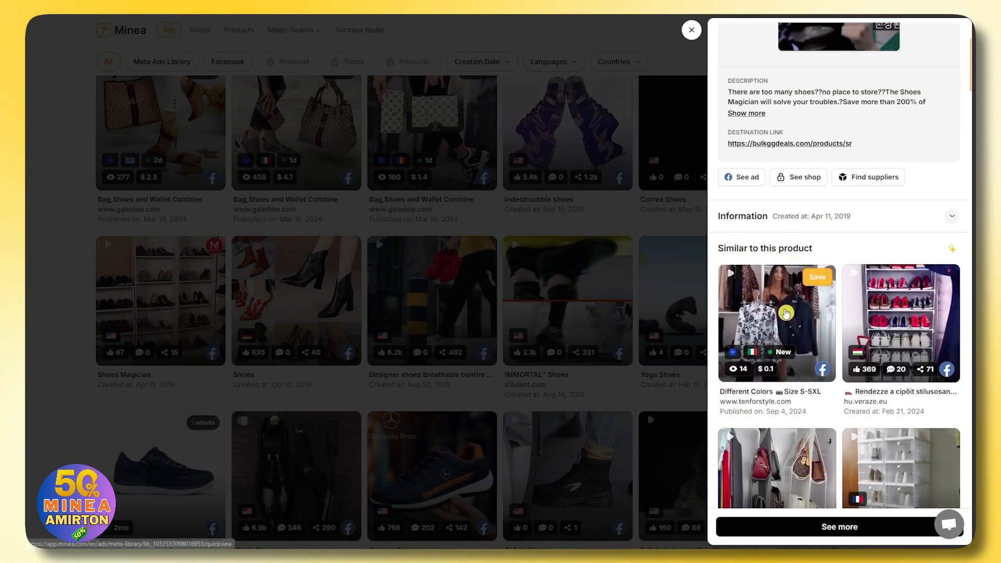
pyautogui.scroll(-2, 813, 312)
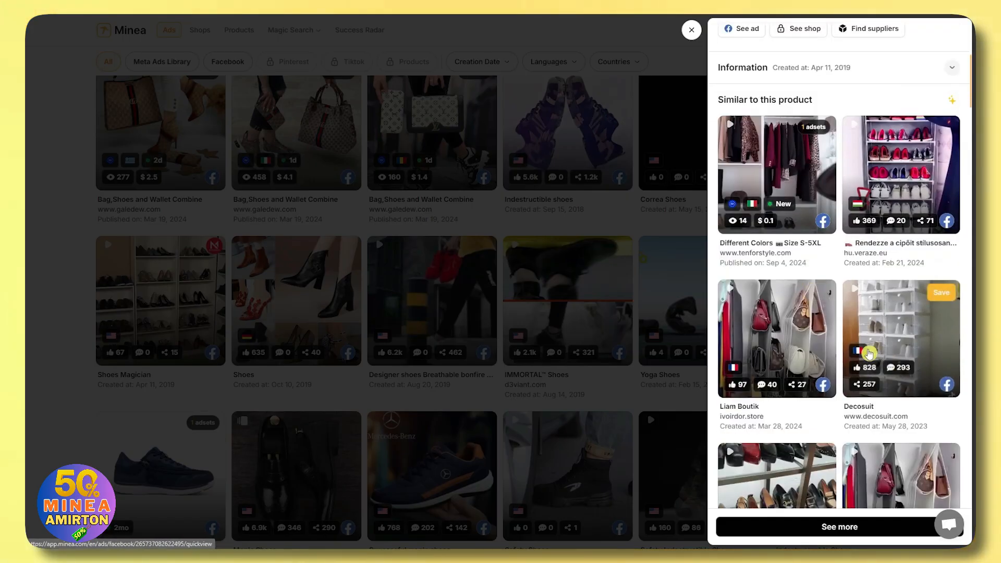
pyautogui.scroll(5, 867, 296)
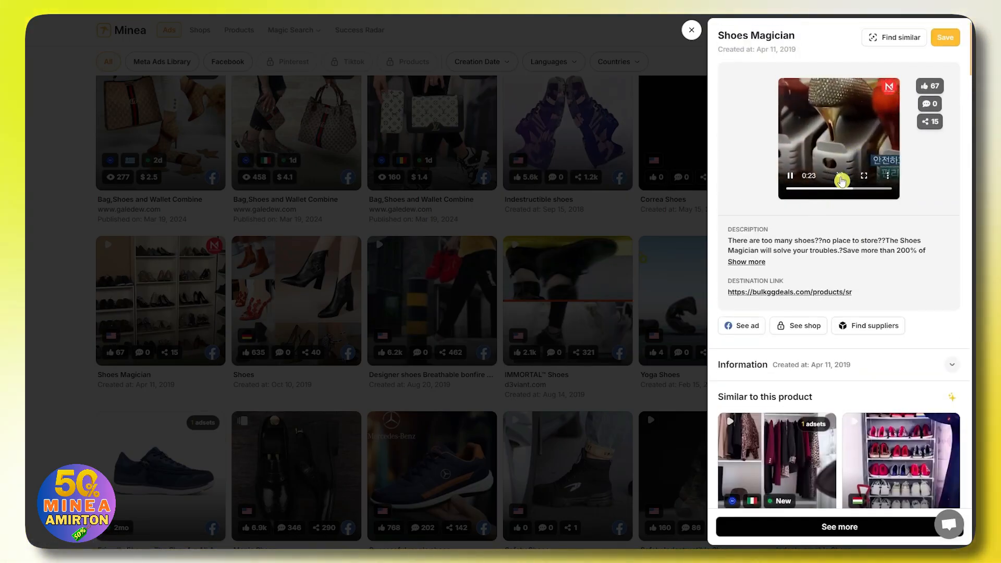
pyautogui.scroll(-3, 886, 312)
pyautogui.moveTo(904, 335)
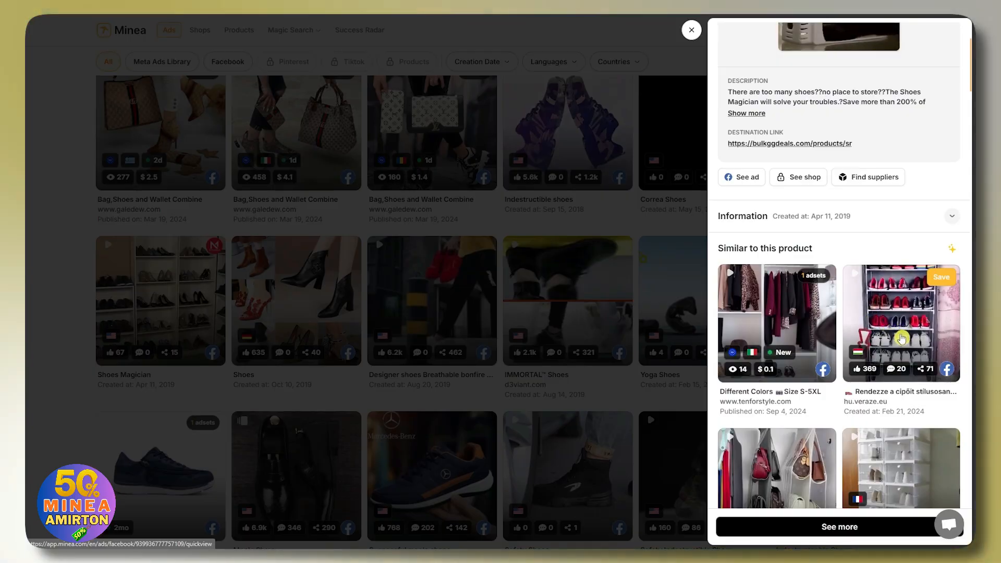
pyautogui.scroll(-1, 896, 319)
pyautogui.scroll(-2, 893, 306)
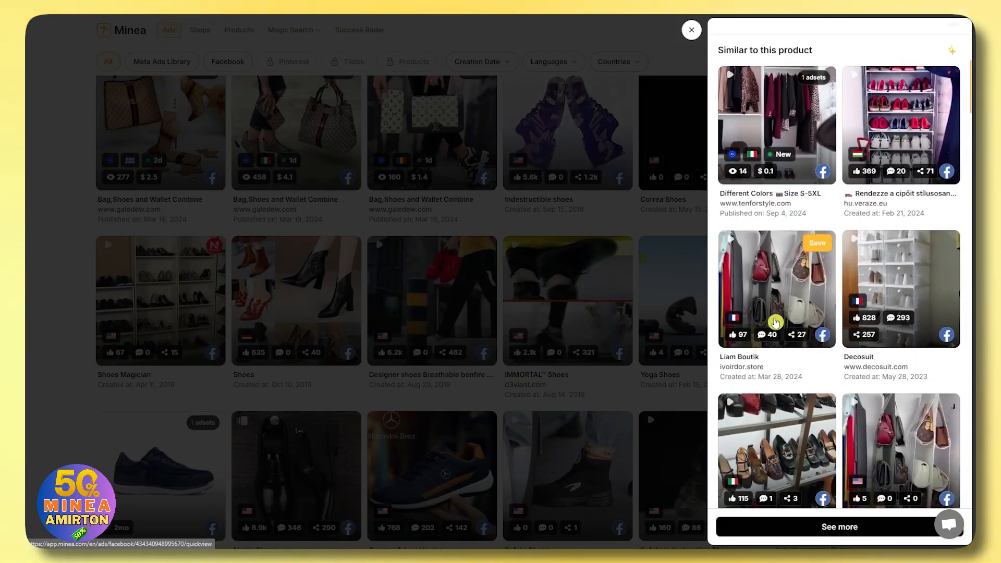
pyautogui.scroll(-7, 907, 318)
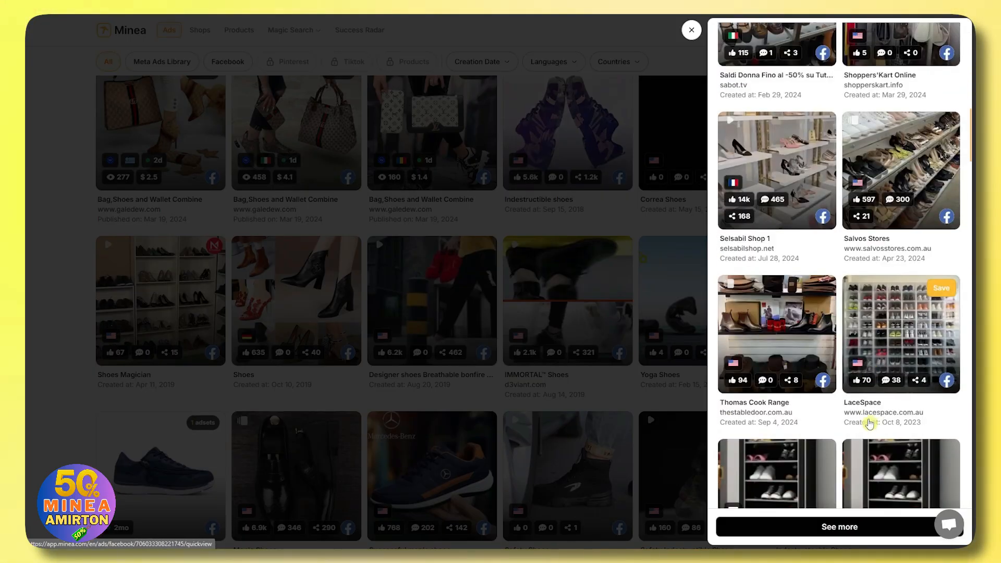
pyautogui.scroll(-4, 897, 341)
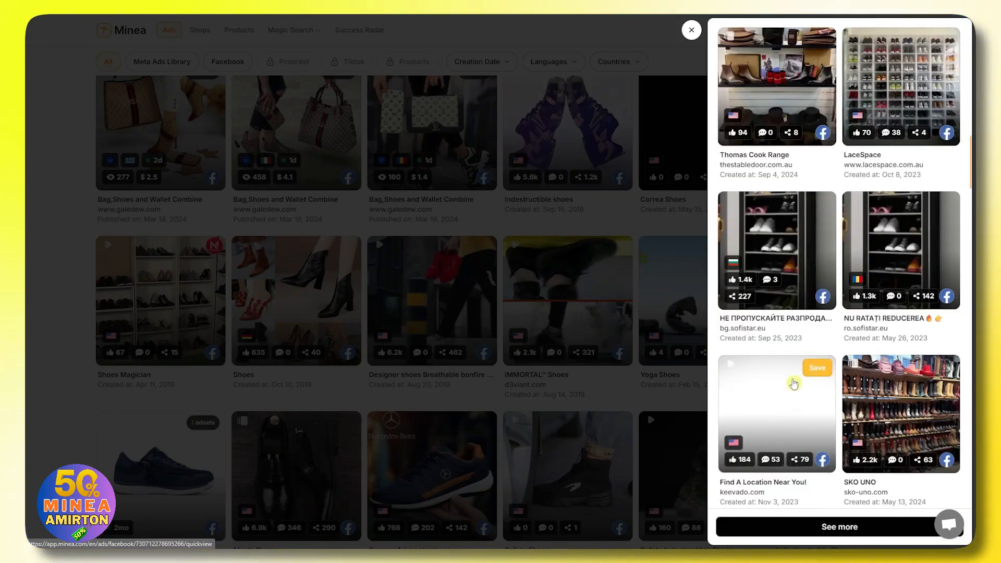
pyautogui.scroll(15, 881, 419)
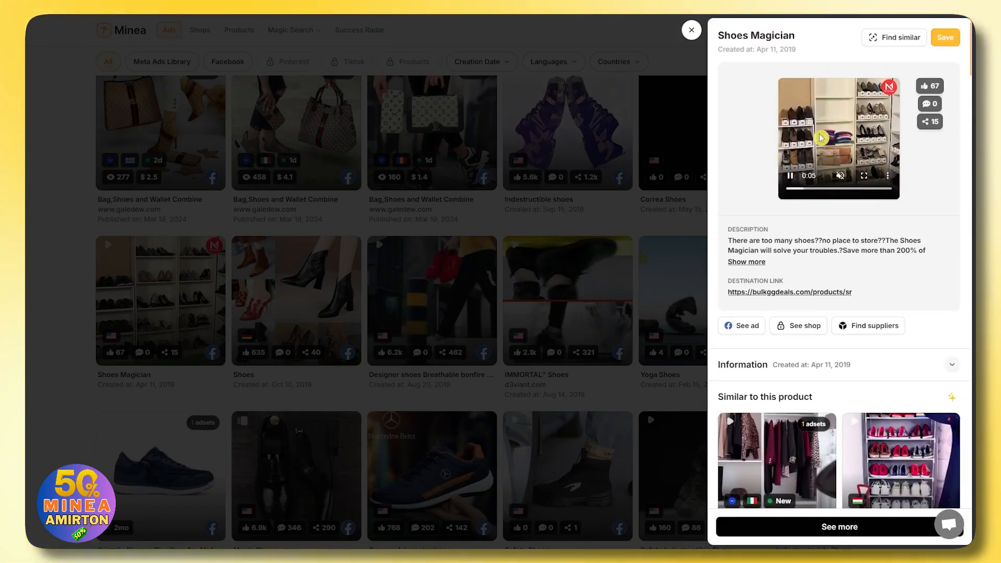
pyautogui.scroll(-9, 855, 313)
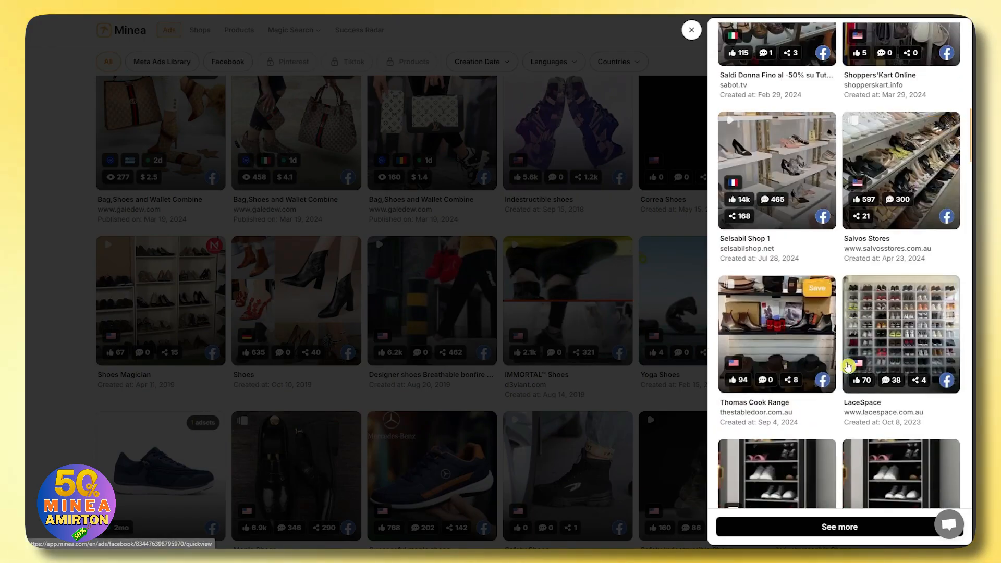
pyautogui.scroll(-3, 893, 328)
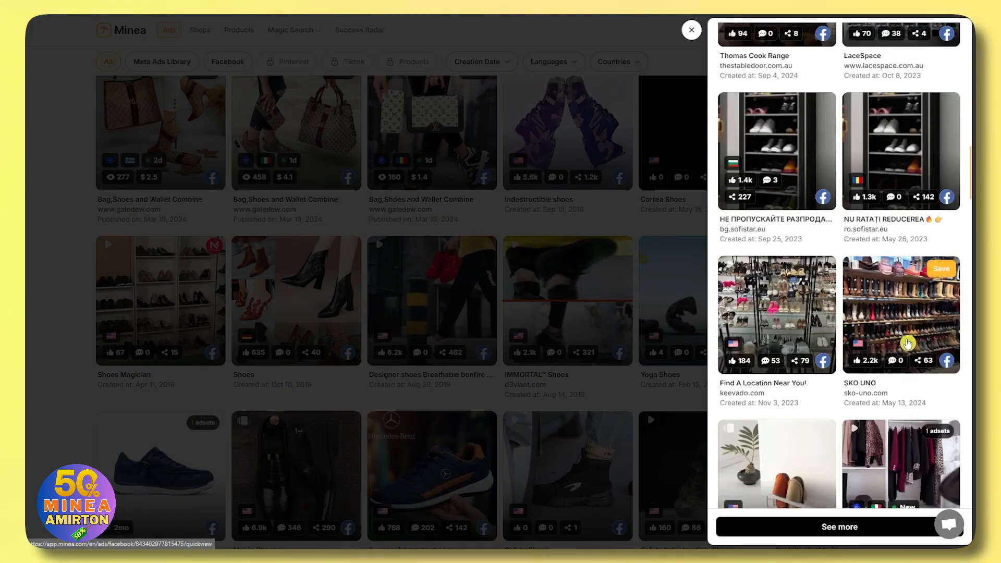
pyautogui.scroll(-4, 907, 338)
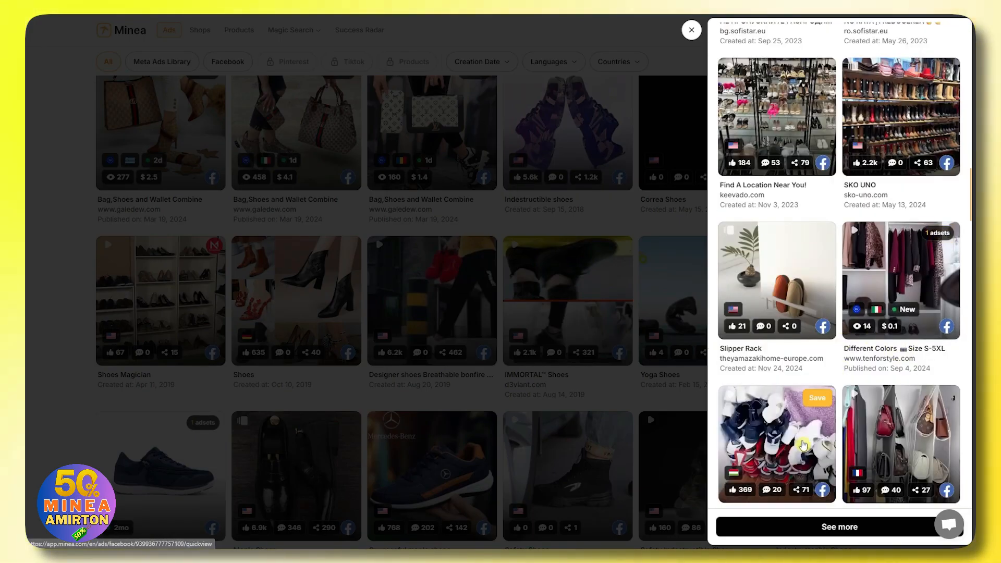
pyautogui.scroll(15, 863, 219)
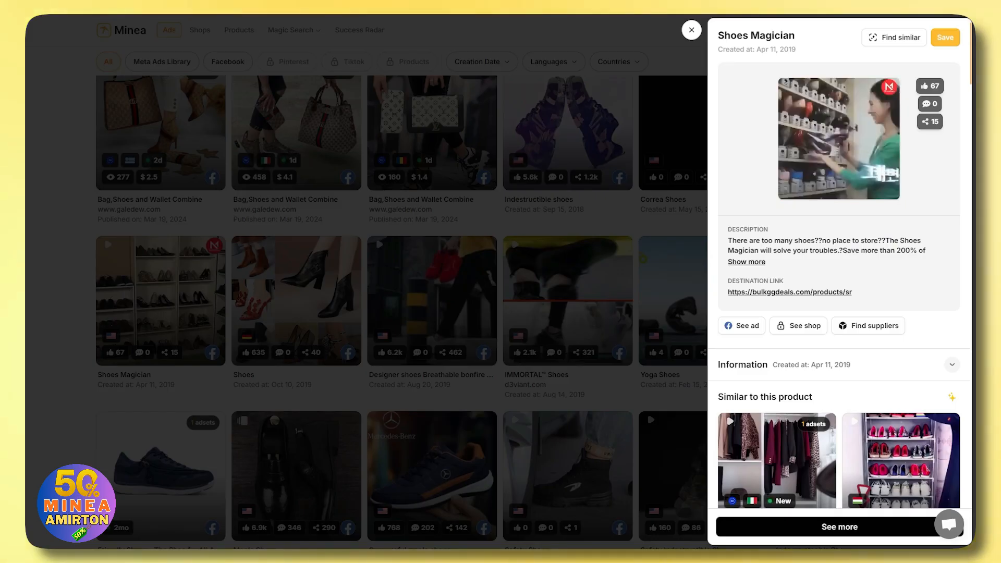
# Save the Shoes Magician ad to My first list and open that list
pyautogui.click(946, 38)
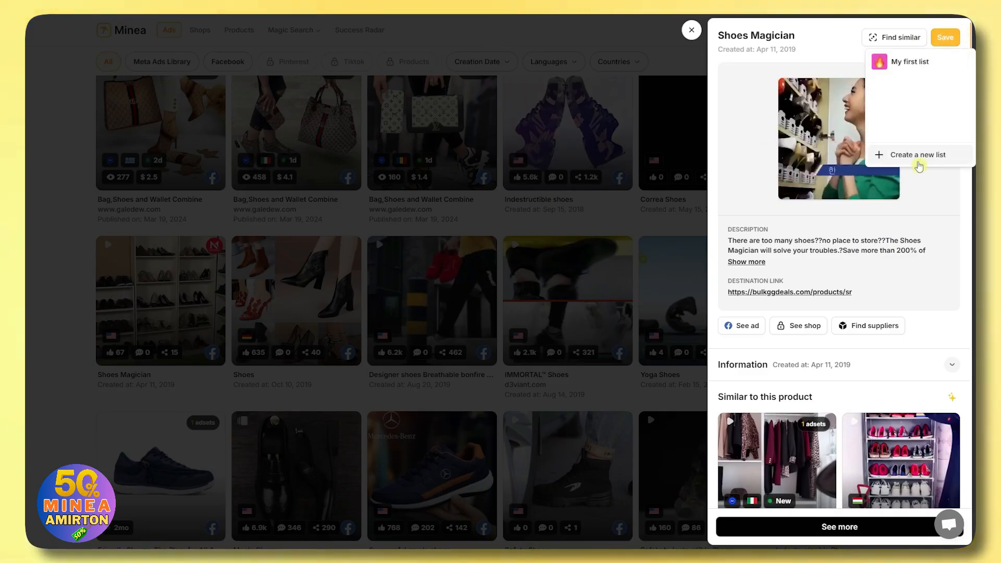
pyautogui.click(907, 62)
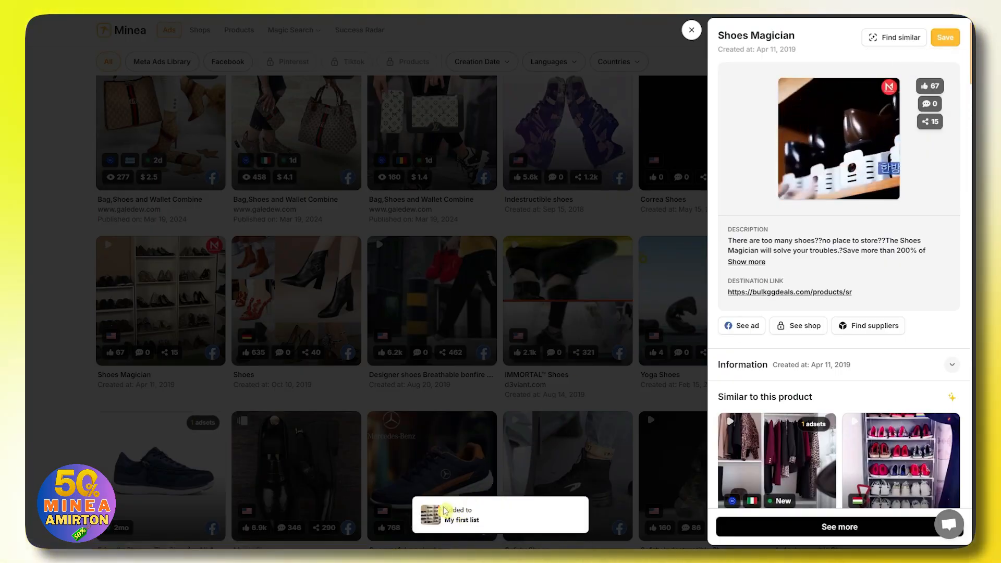
pyautogui.click(482, 519)
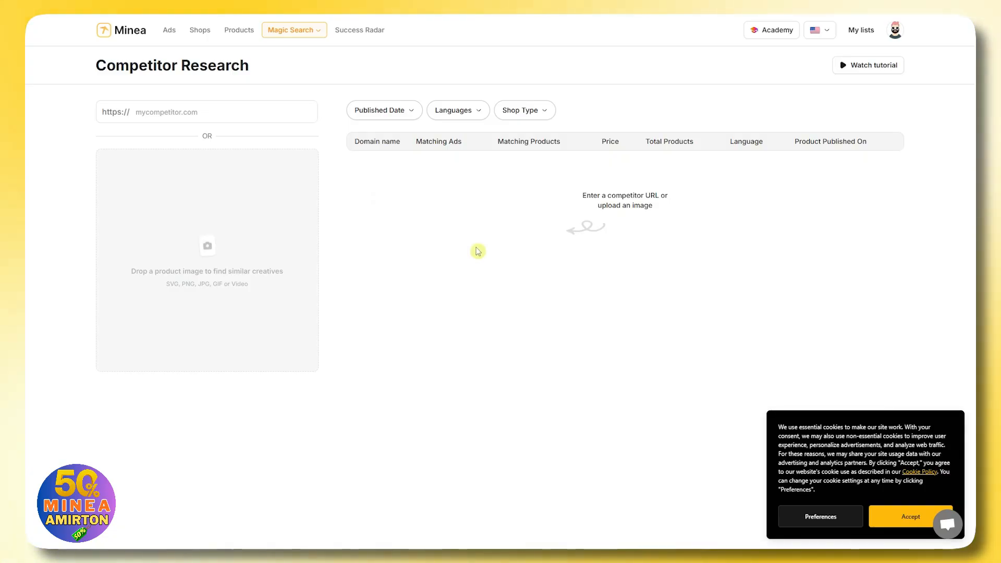
# Upload the shoe rack image Screenshot 2025-06-07 221443.png from Downloads to Competitor Research to find shops selling it
pyautogui.click(307, 31)
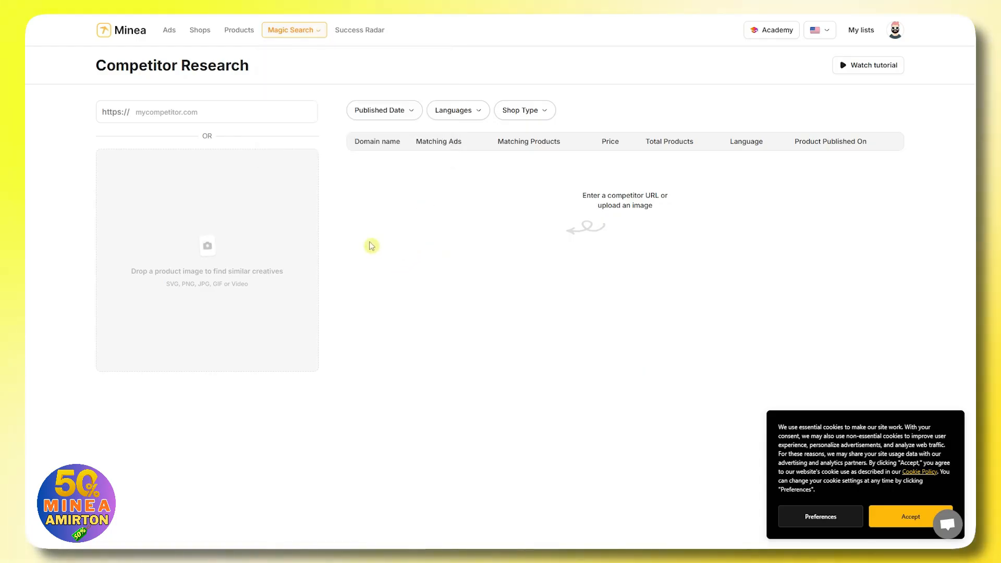
pyautogui.moveTo(292, 31)
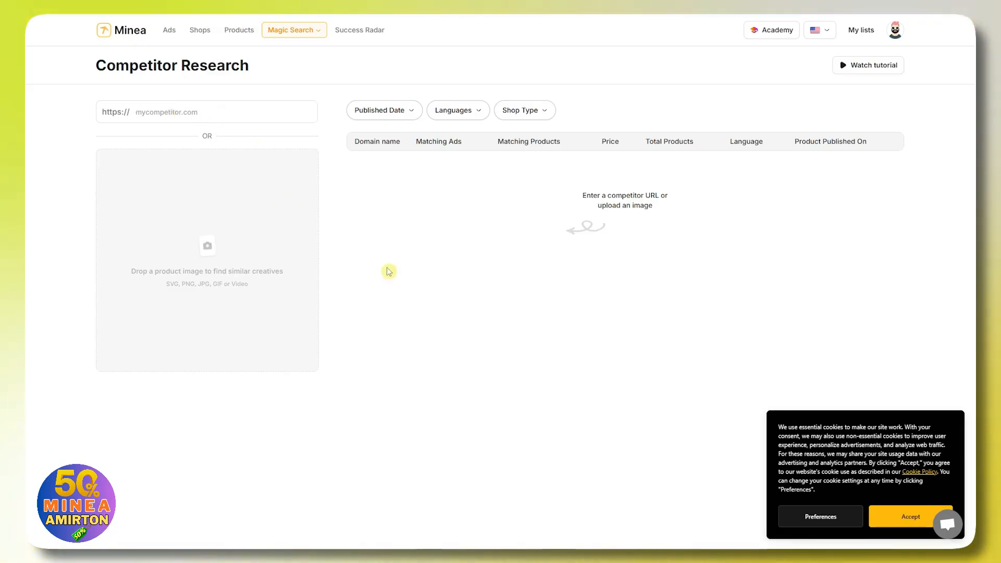
pyautogui.click(208, 252)
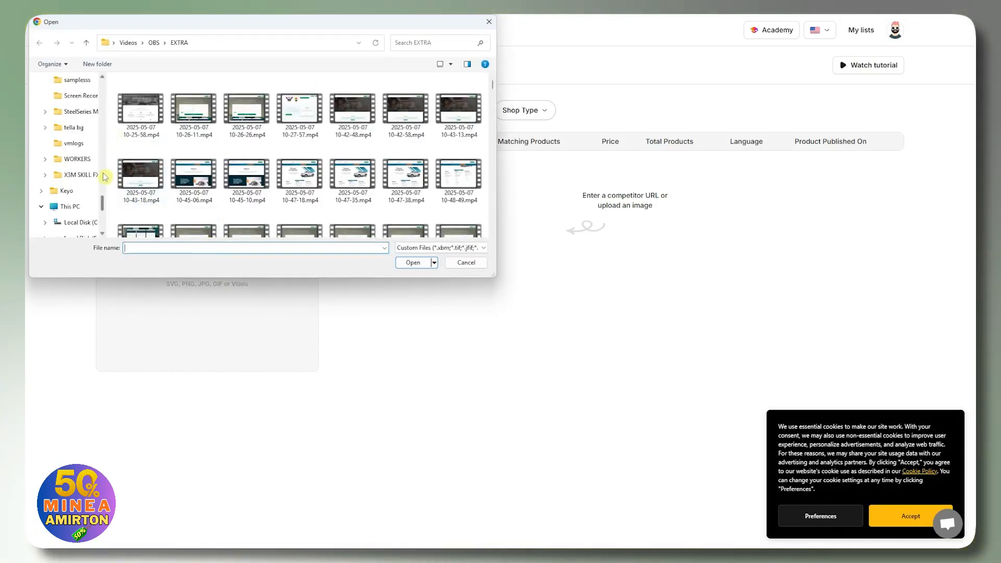
pyautogui.scroll(10, 104, 178)
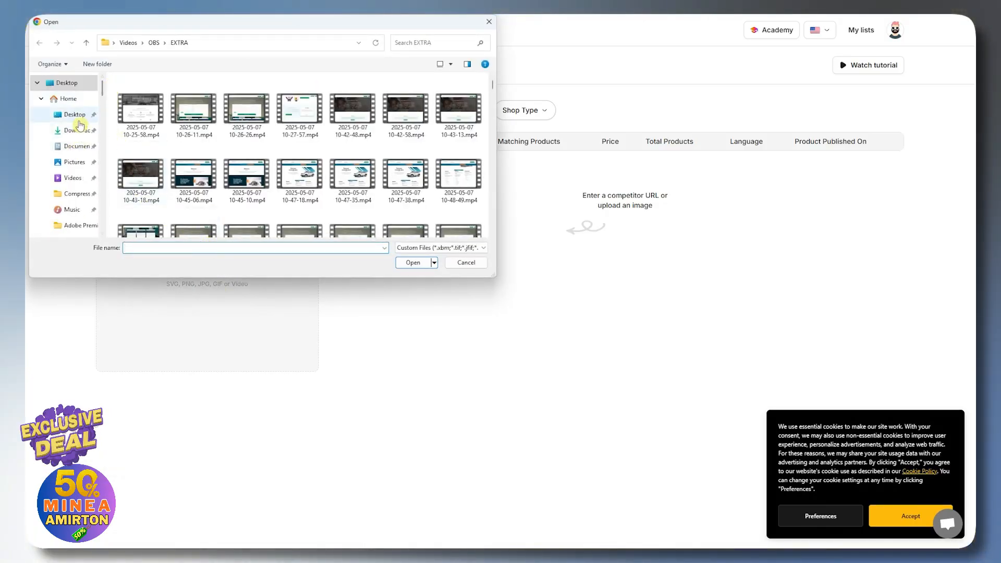
pyautogui.click(76, 130)
pyautogui.click(150, 105)
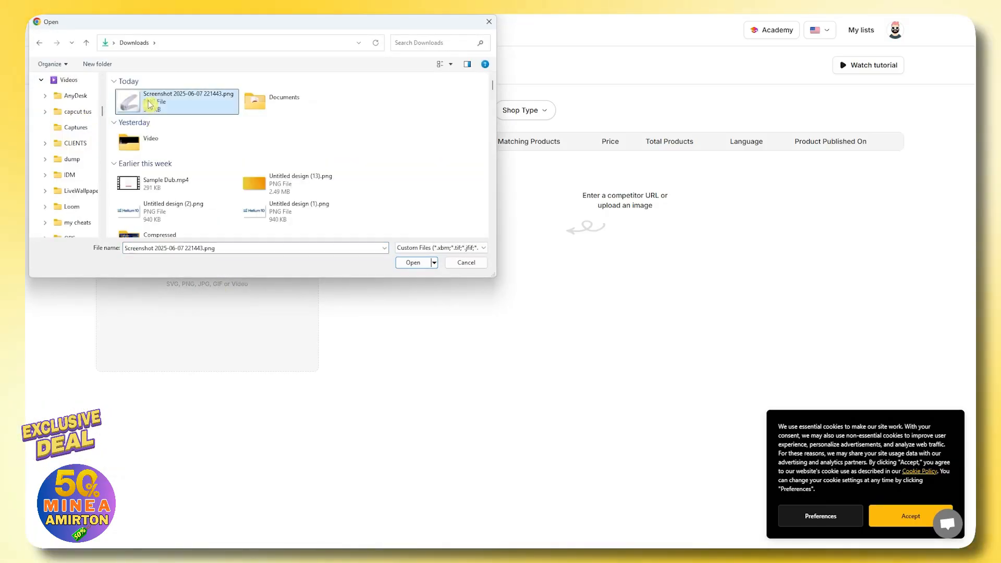
pyautogui.click(407, 264)
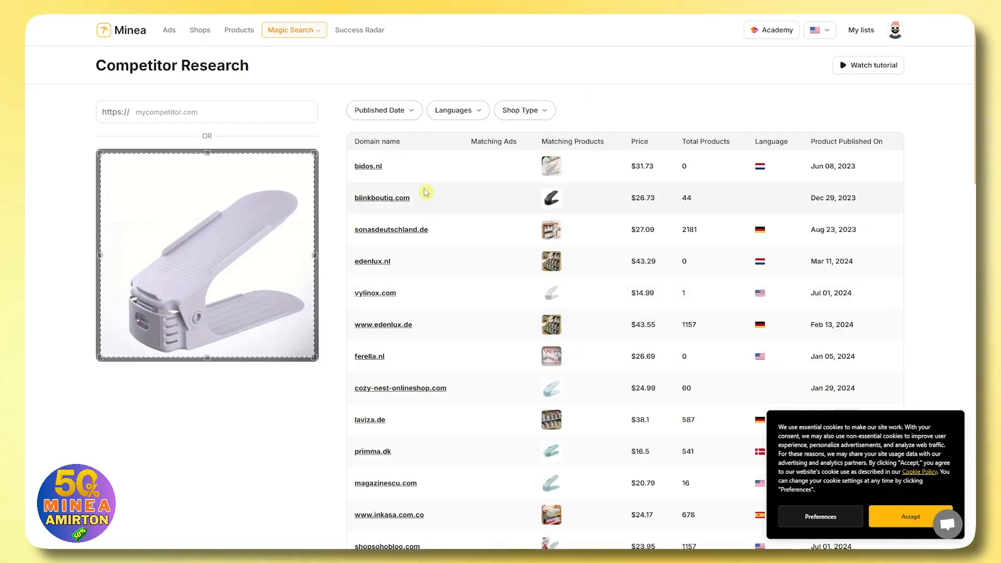
# Skim the list of competitor shops found for the shoe rack image
pyautogui.scroll(-2, 417, 208)
pyautogui.scroll(1, 391, 188)
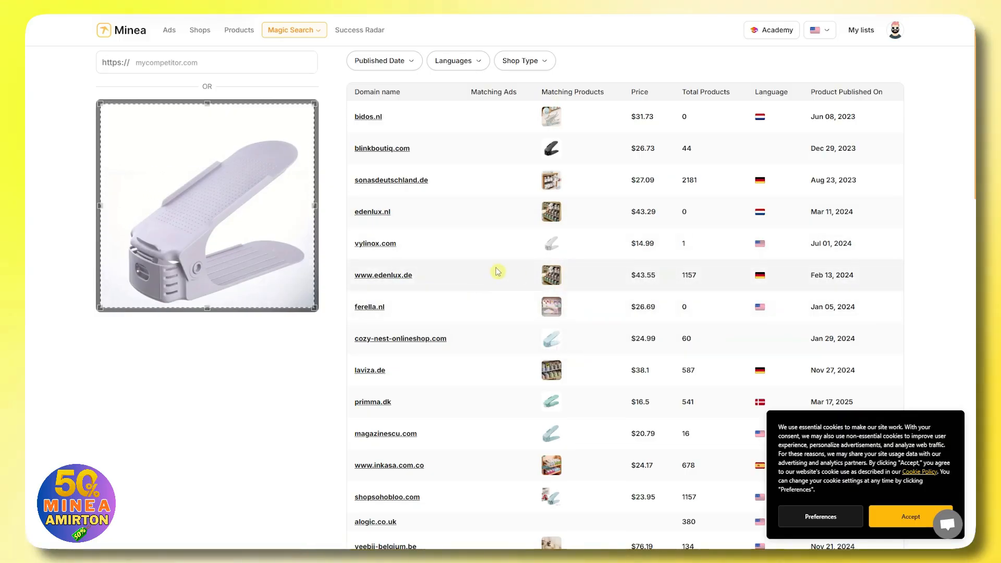
pyautogui.scroll(-6, 497, 271)
pyautogui.scroll(4, 405, 358)
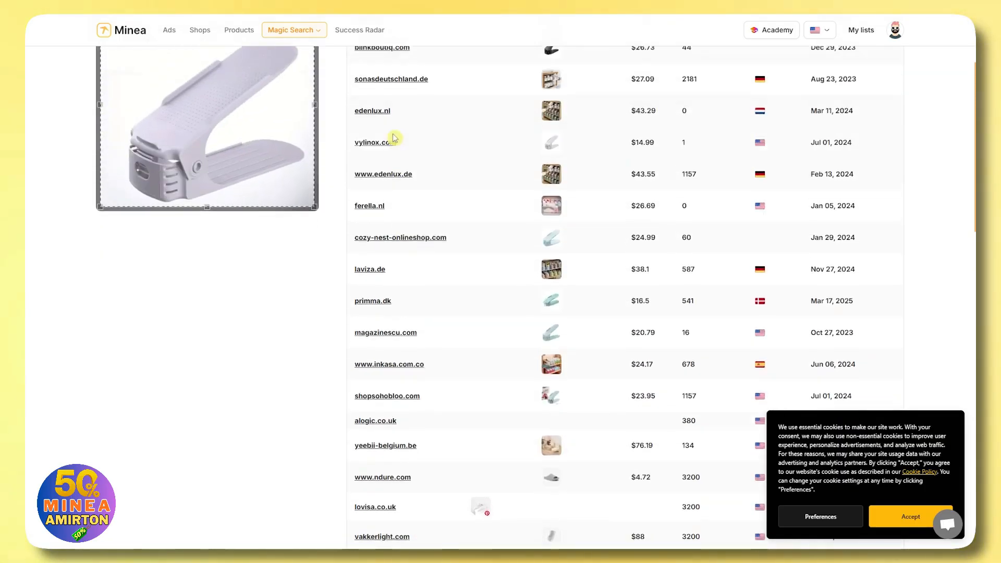
pyautogui.scroll(3, 394, 138)
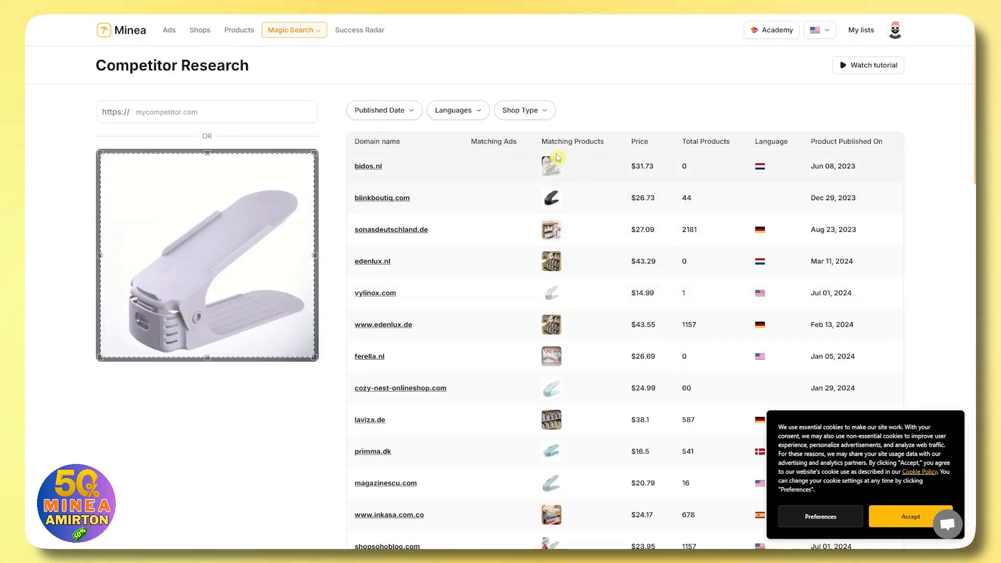
# Preview the matching product images down the competitor list to judge how closely they resemble the shoe rack
pyautogui.scroll(-1, 554, 162)
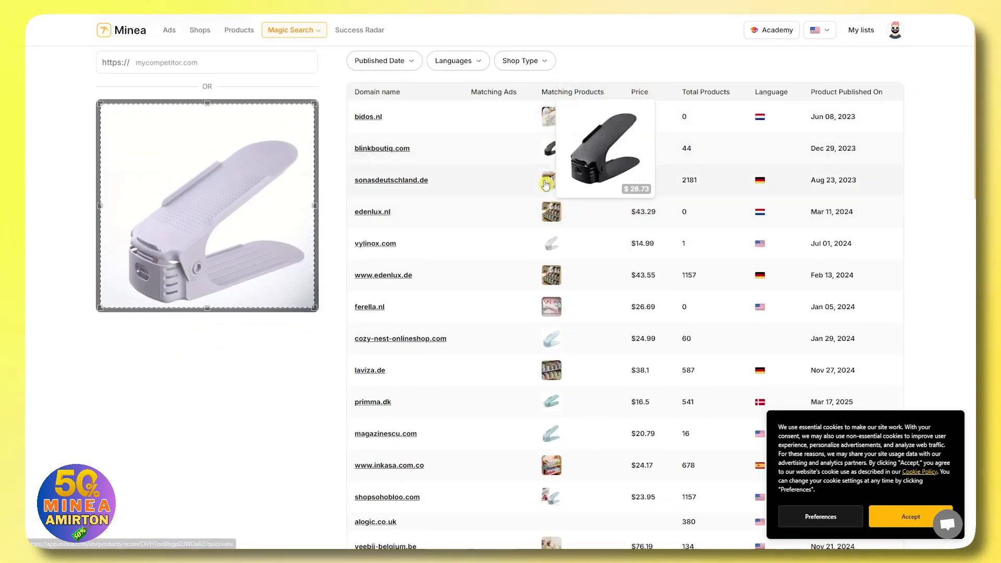
pyautogui.scroll(-2, 549, 367)
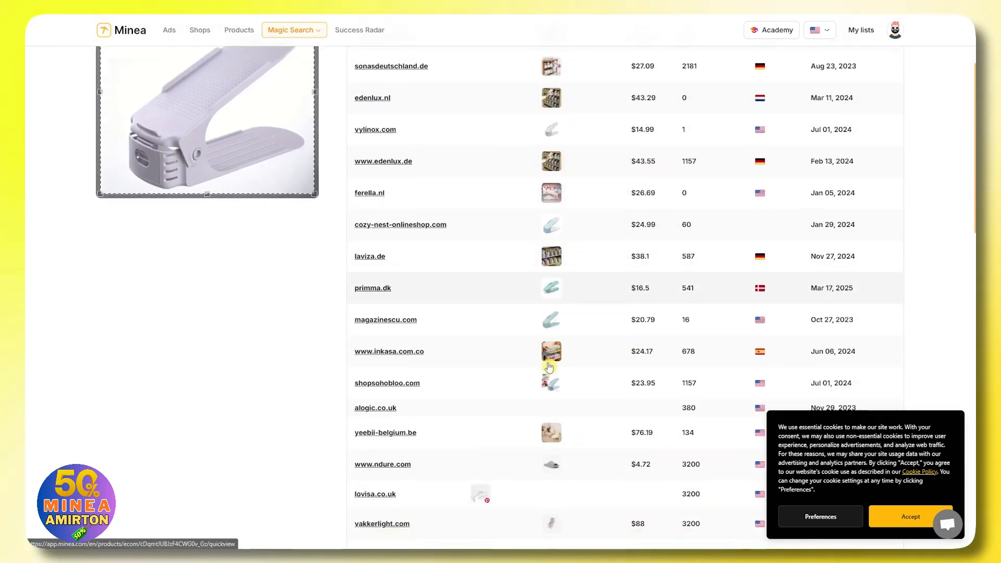
pyautogui.scroll(-2, 549, 362)
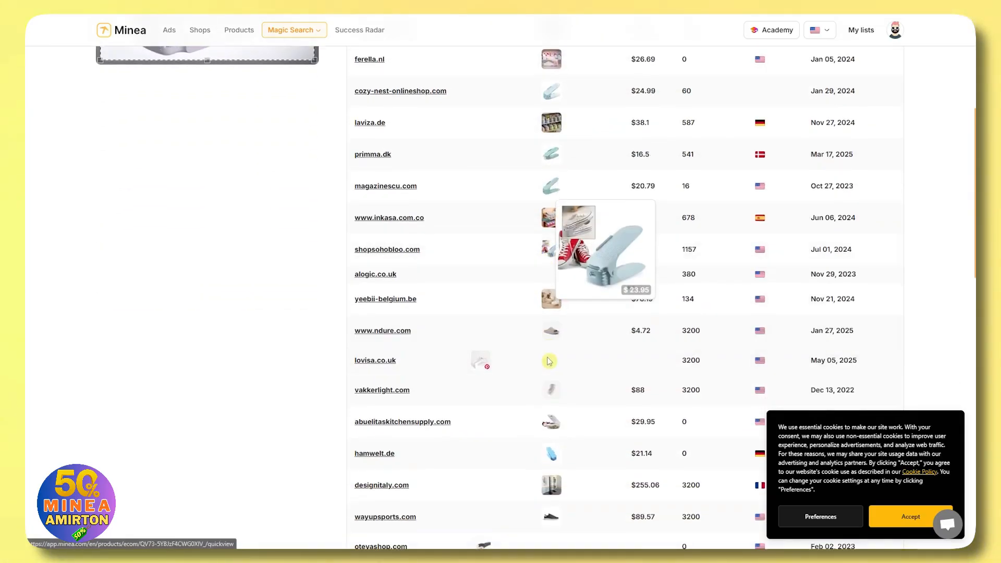
pyautogui.moveTo(551, 342)
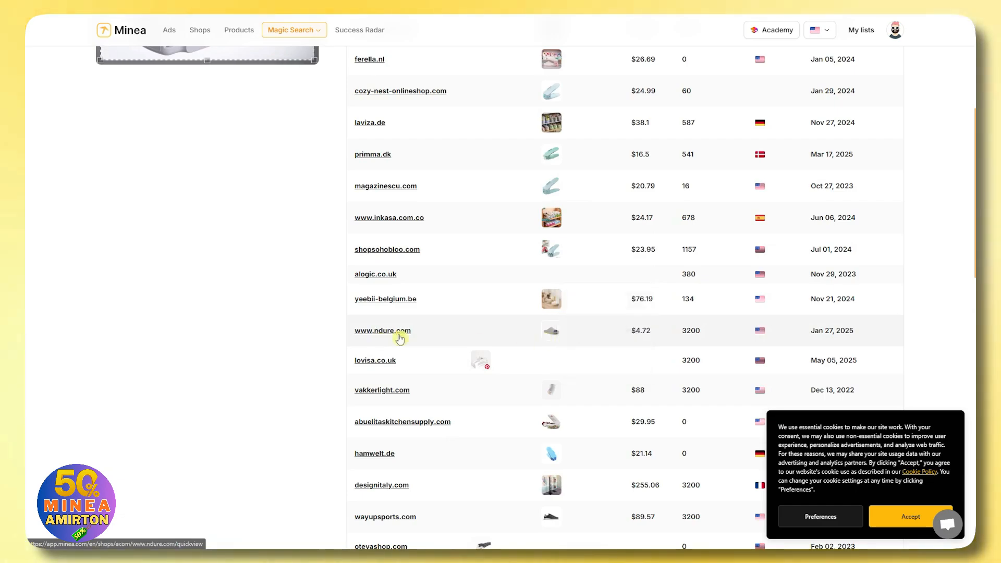
pyautogui.moveTo(475, 363)
pyautogui.scroll(-2, 476, 363)
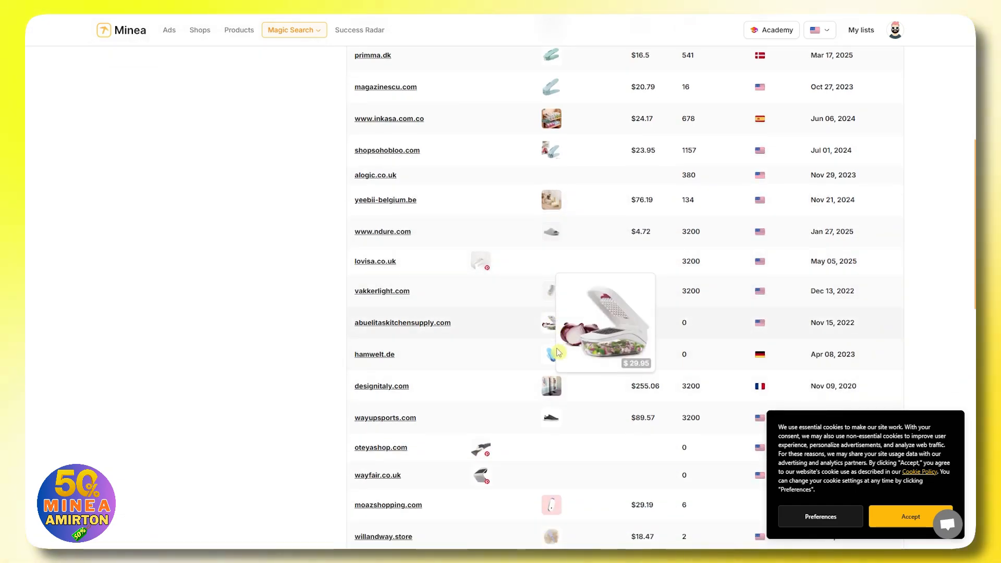
pyautogui.scroll(-6, 558, 353)
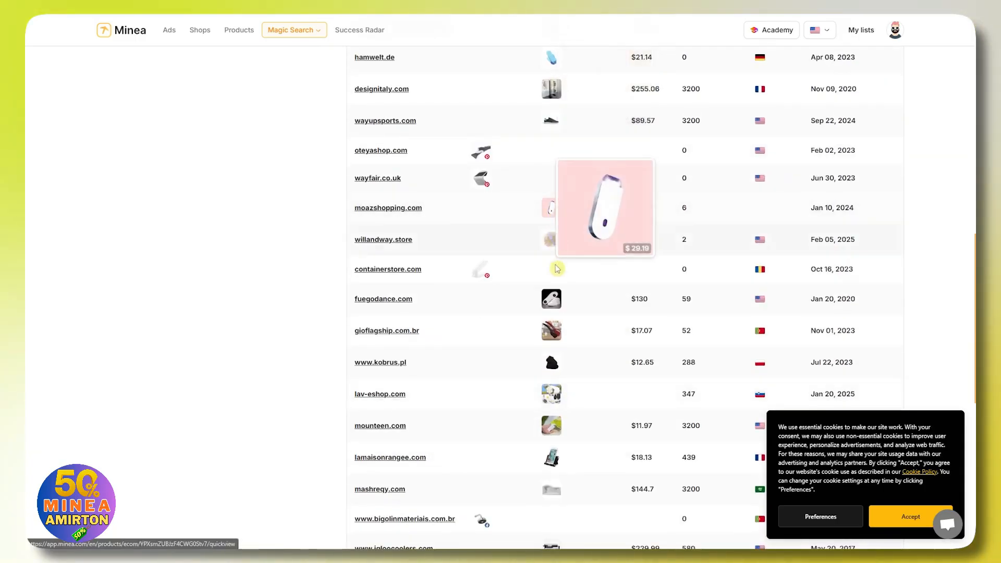
pyautogui.scroll(-3, 557, 269)
pyautogui.moveTo(555, 189)
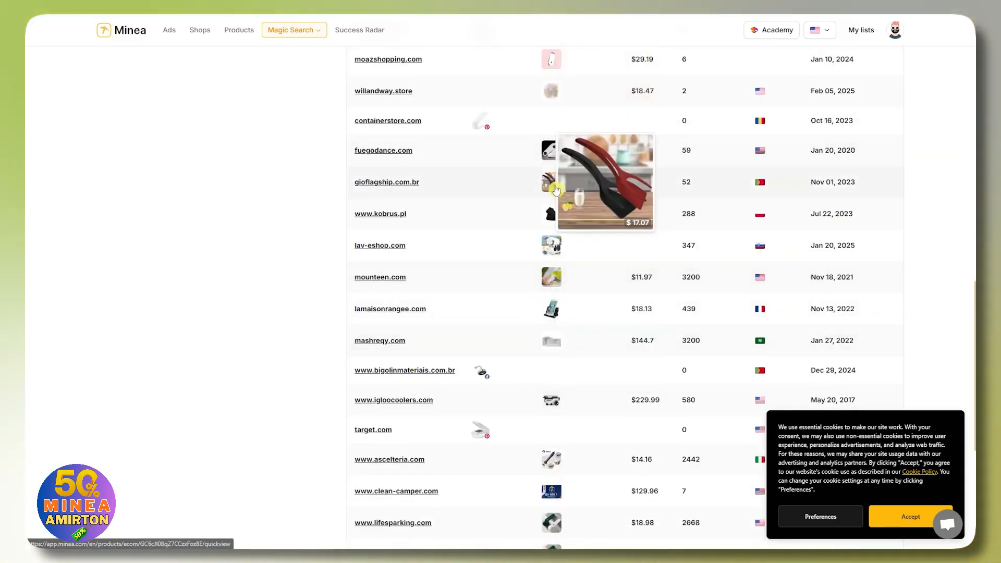
pyautogui.scroll(-6, 556, 190)
pyautogui.scroll(15, 553, 358)
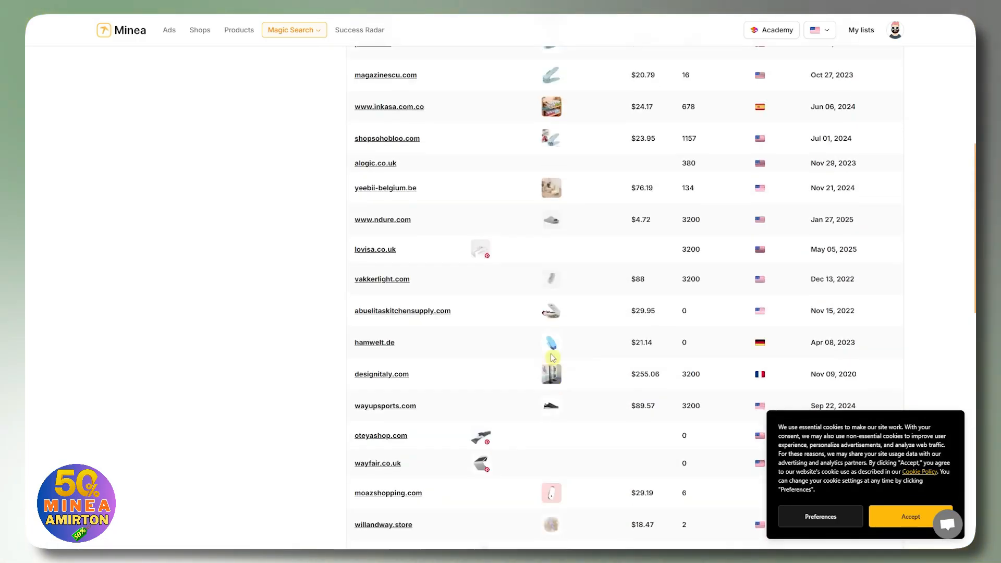
pyautogui.scroll(9, 552, 358)
pyautogui.scroll(-5, 603, 340)
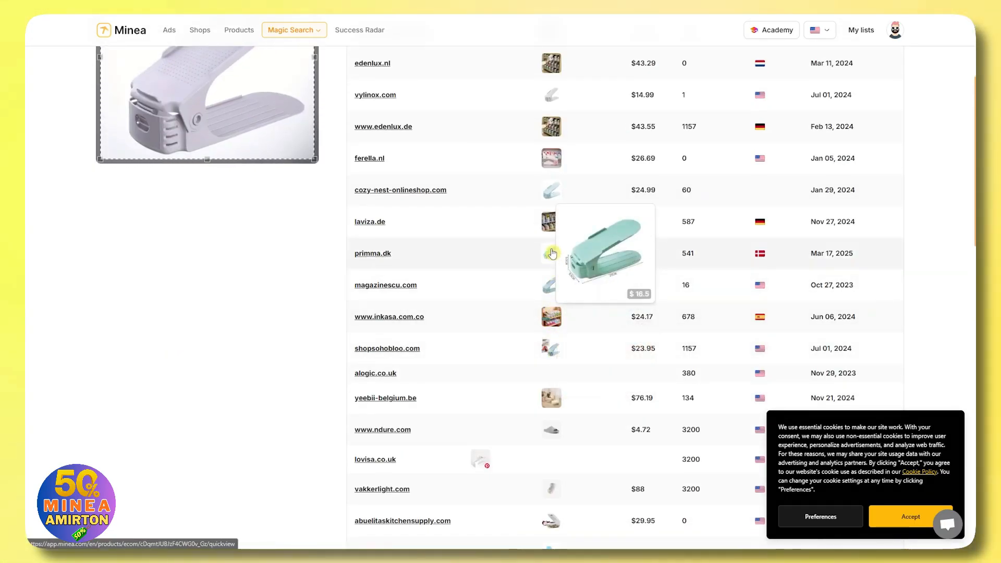
pyautogui.scroll(1, 553, 206)
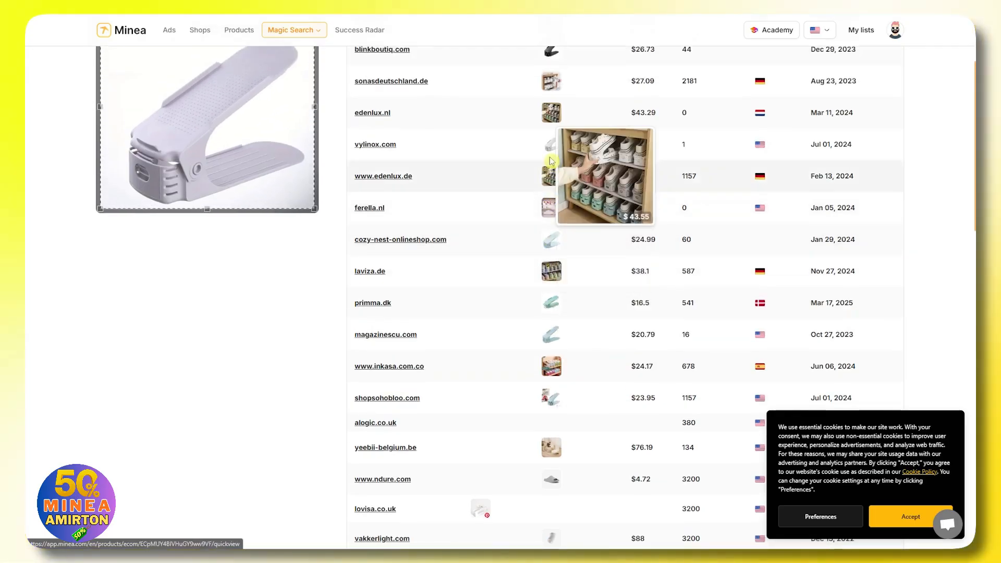
pyautogui.scroll(3, 555, 125)
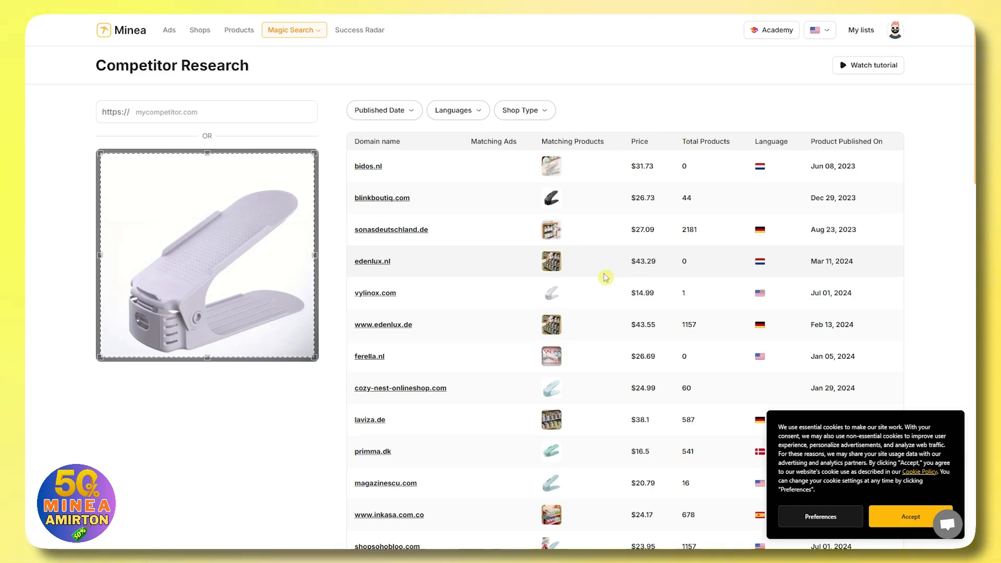
# Compare the competitor shops' prices, total products, languages and product publication dates
pyautogui.moveTo(236, 235)
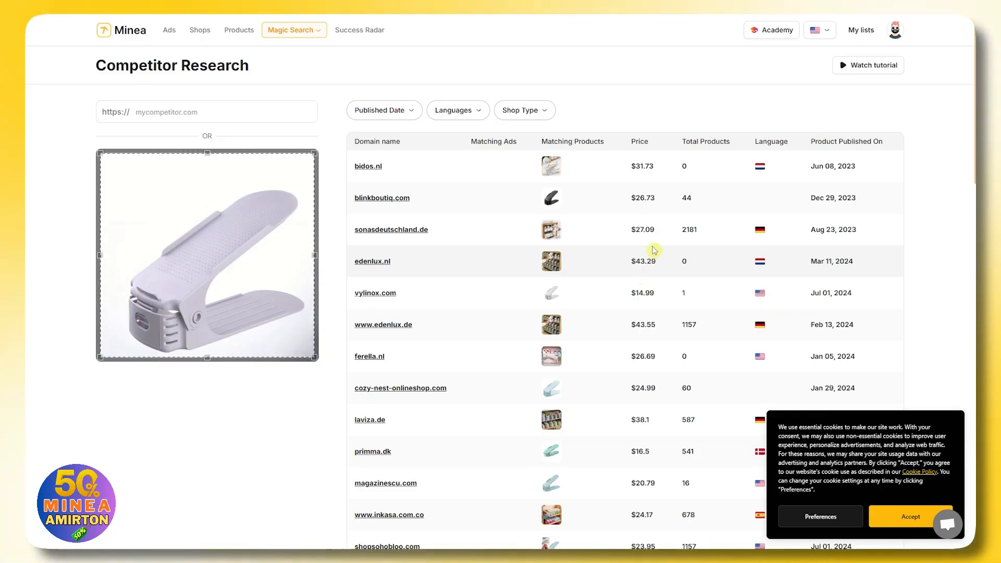
pyautogui.scroll(-2, 649, 285)
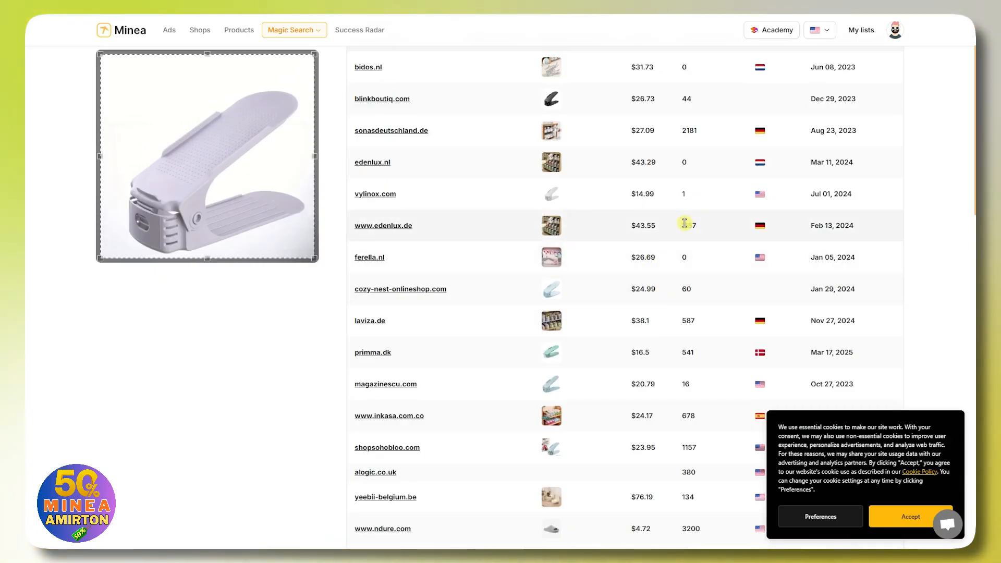
pyautogui.scroll(2, 682, 219)
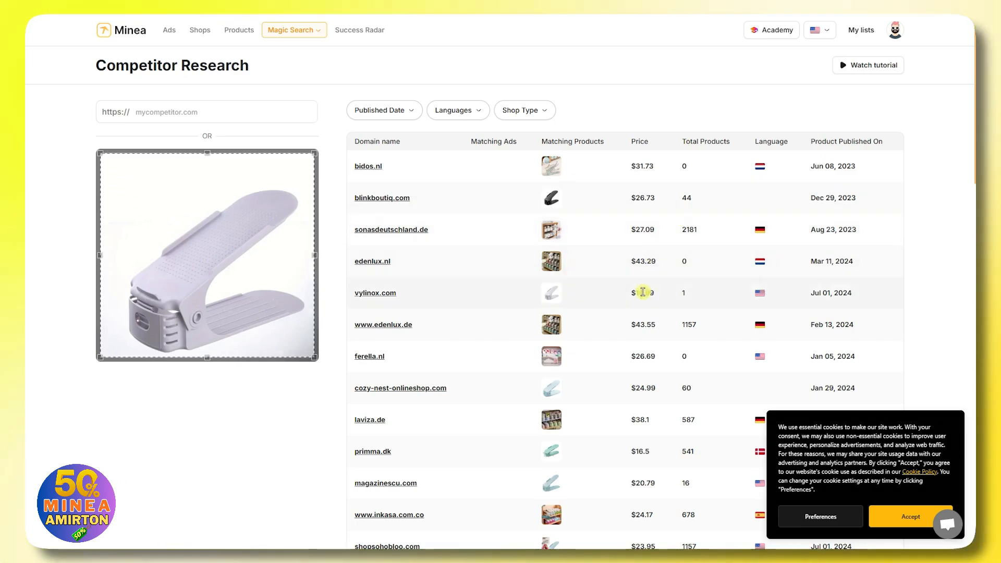
pyautogui.scroll(-1, 649, 284)
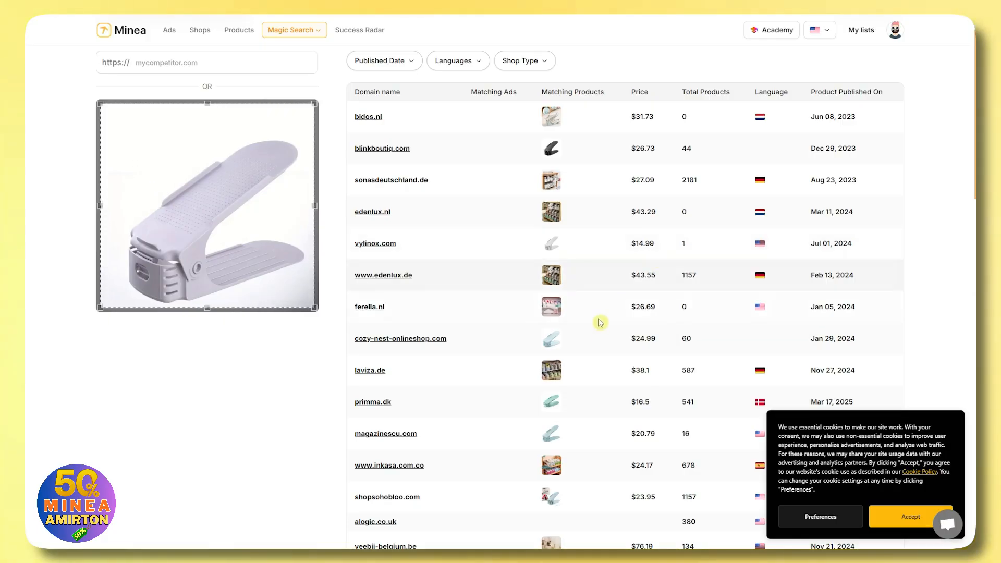
pyautogui.scroll(1, 605, 328)
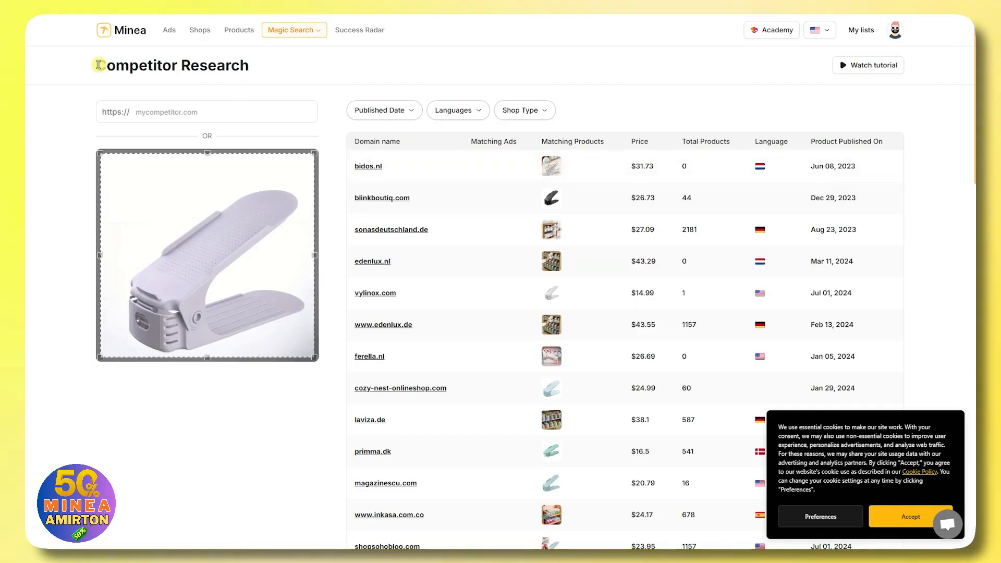
pyautogui.moveTo(95, 65); pyautogui.dragTo(298, 74)
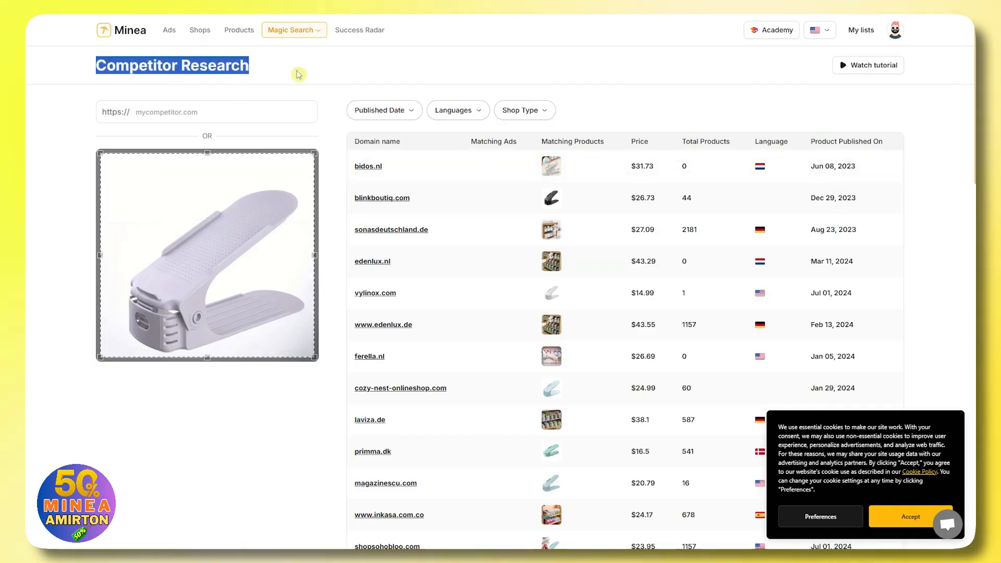
# Open Magic Search and run an image search with Screenshot 2025-06-07 221443.png from Downloads
pyautogui.click(310, 32)
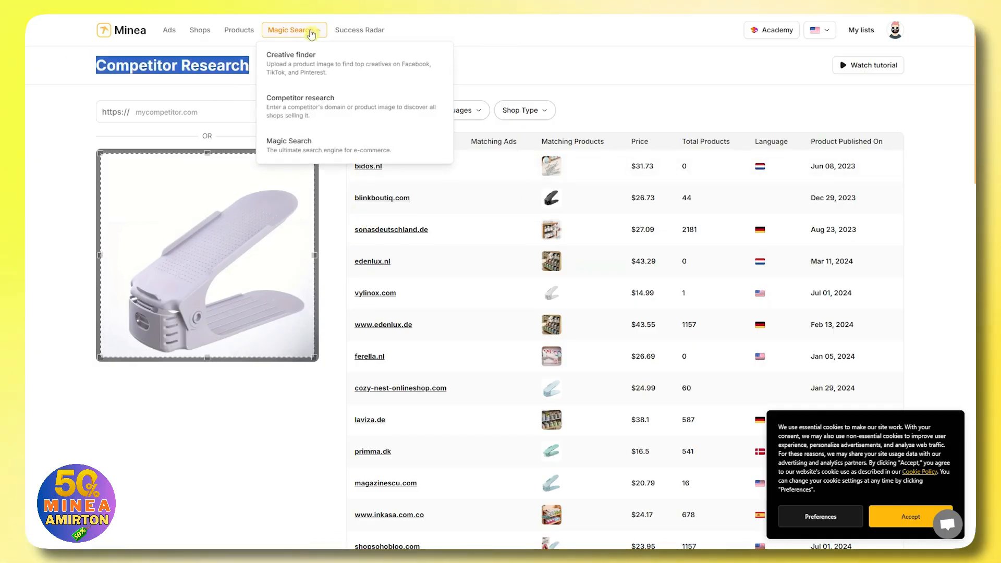
pyautogui.click(295, 153)
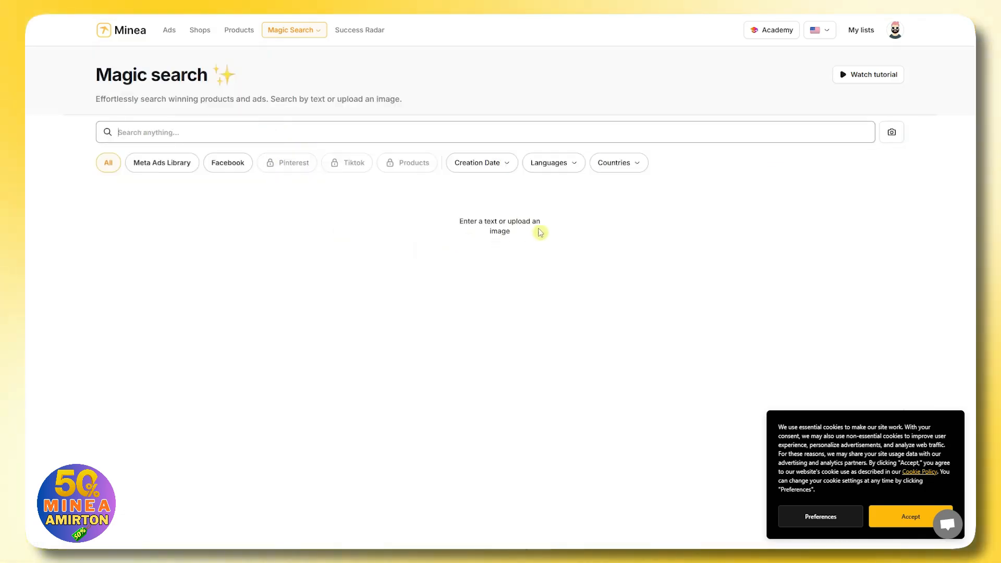
pyautogui.moveTo(466, 224); pyautogui.dragTo(554, 240)
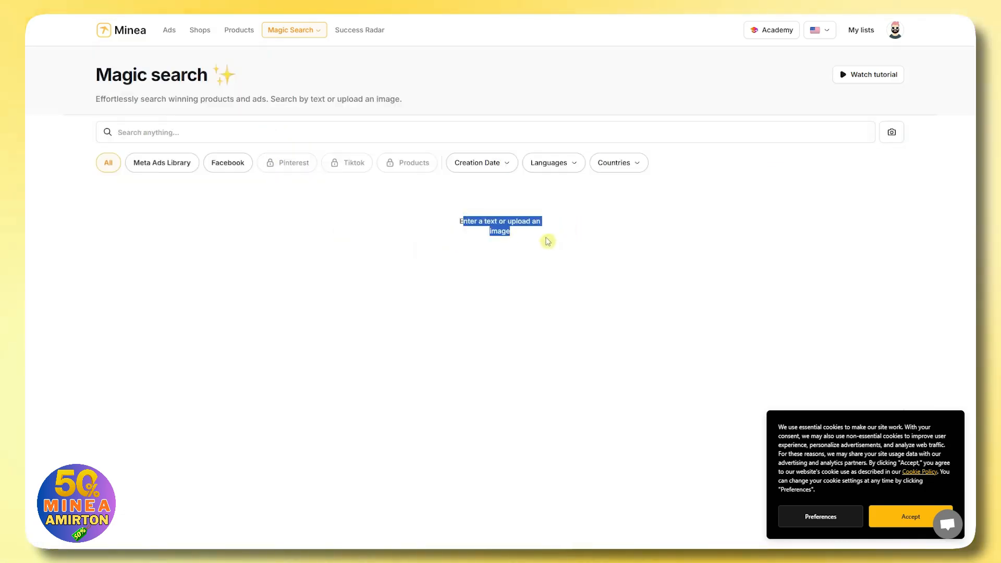
pyautogui.click(621, 216)
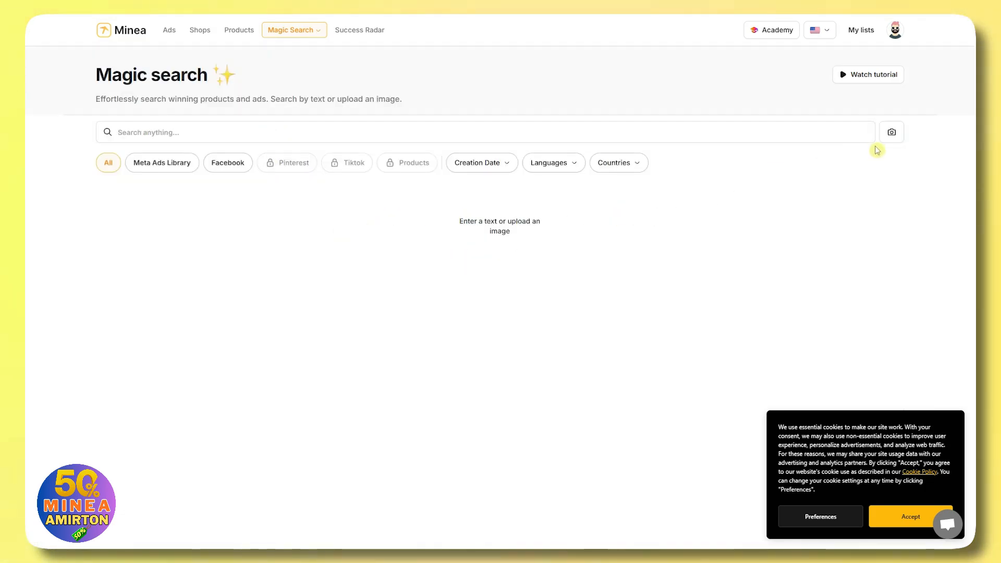
pyautogui.click(891, 133)
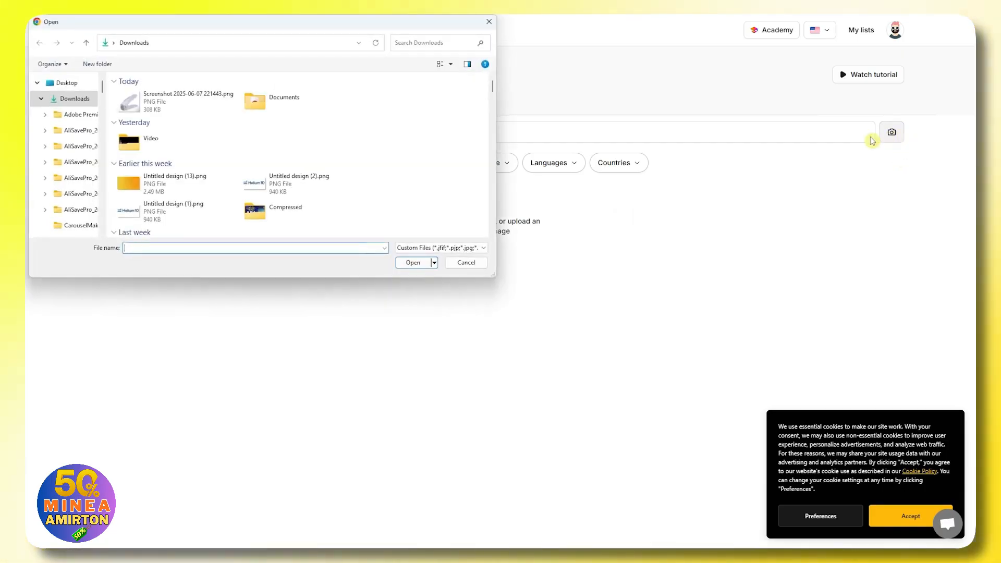
pyautogui.click(151, 103)
pyautogui.click(412, 263)
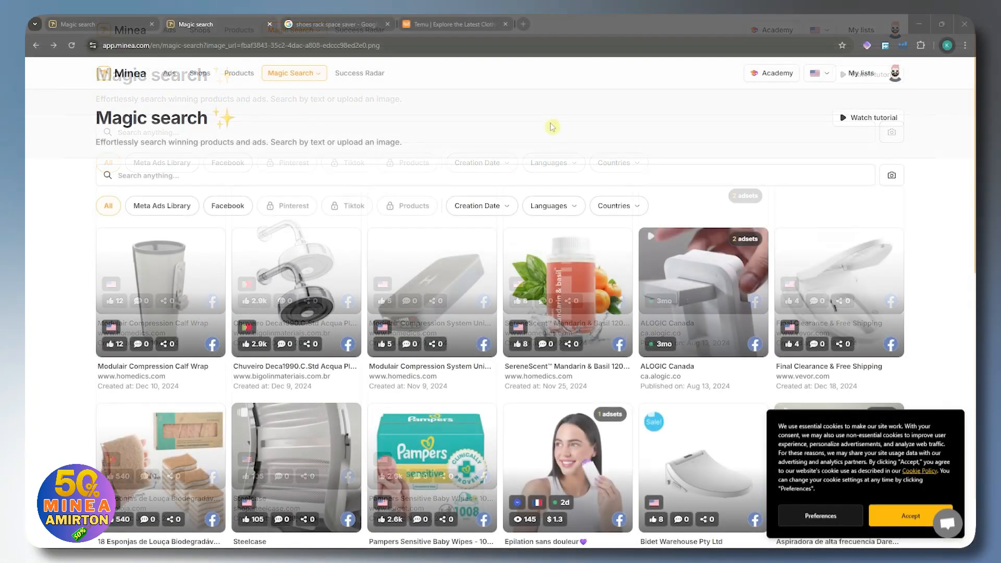
# Look through the ads returned by the image search for products resembling the shoe rack
pyautogui.scroll(-10, 445, 188)
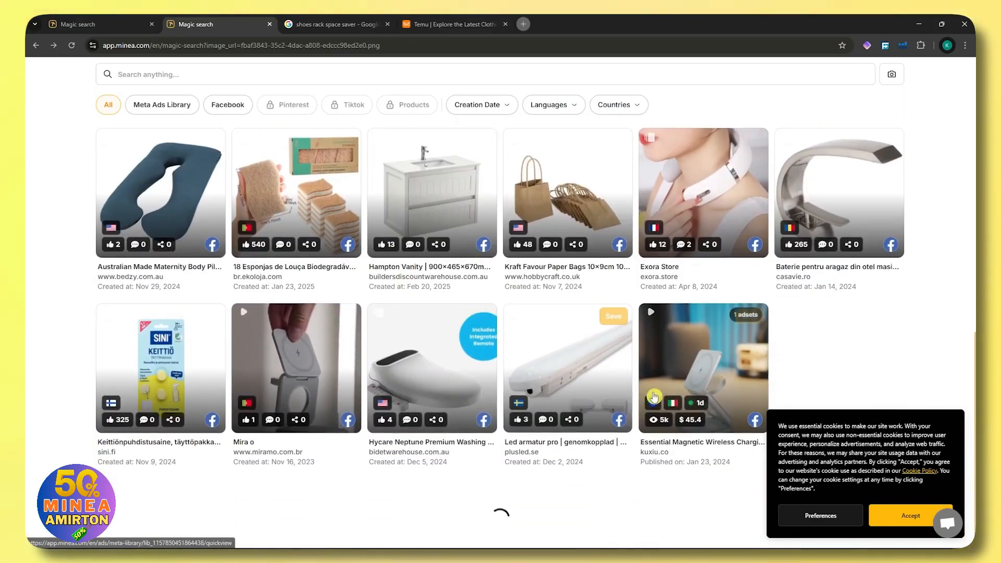
pyautogui.scroll(4, 524, 359)
pyautogui.scroll(8, 524, 359)
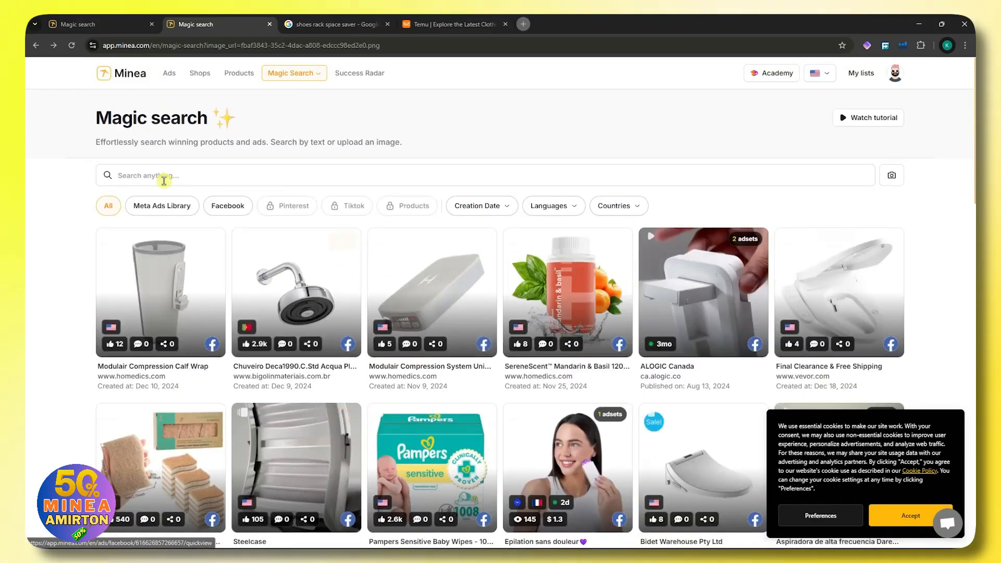
# Rerun the recent Magic Search query "adjustable shoe rack organizer"
pyautogui.click(164, 179)
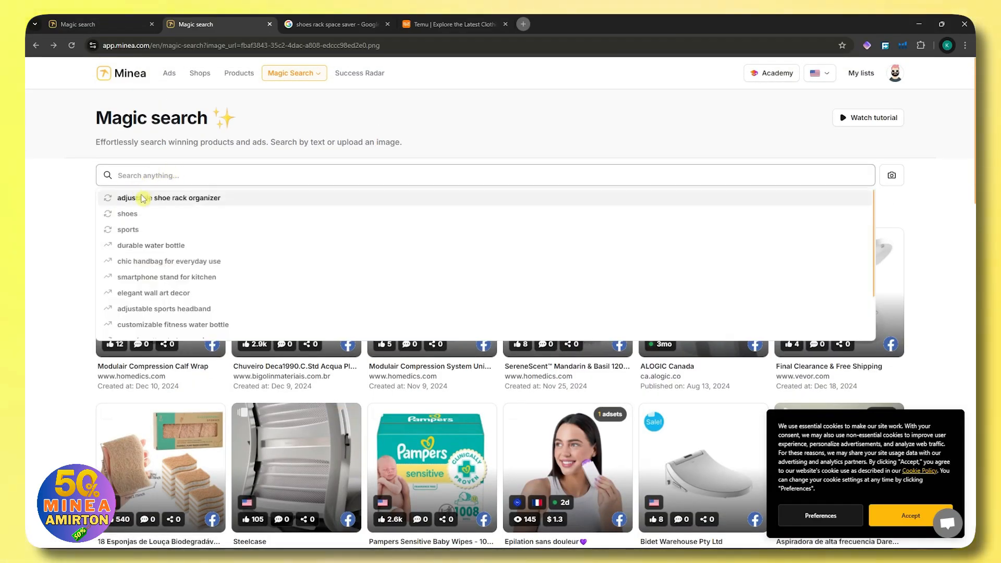
pyautogui.click(121, 199)
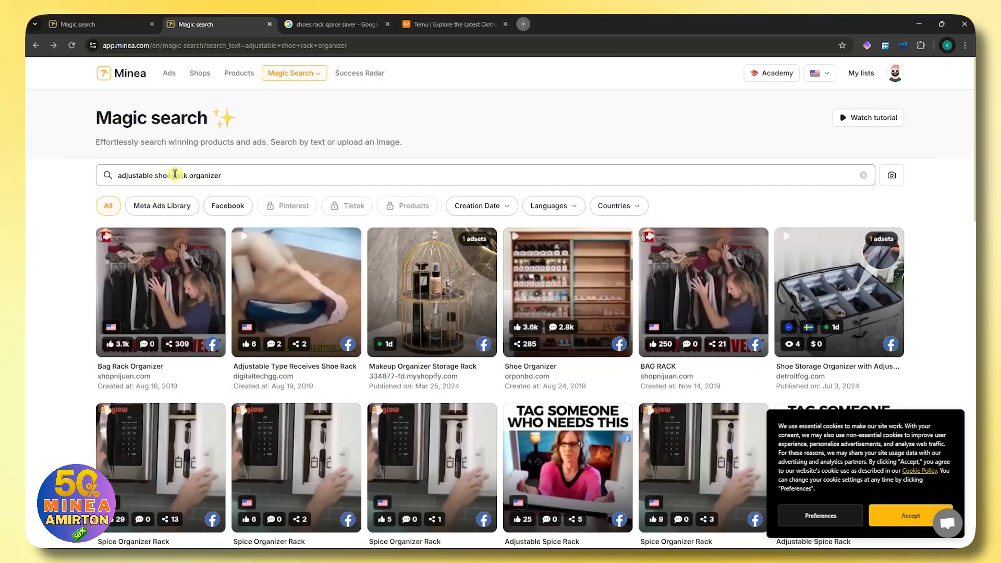
# Look through the ads for the adjustable shoe rack organizer, comparing their products, shops, engagement and creation dates
pyautogui.moveTo(569, 311)
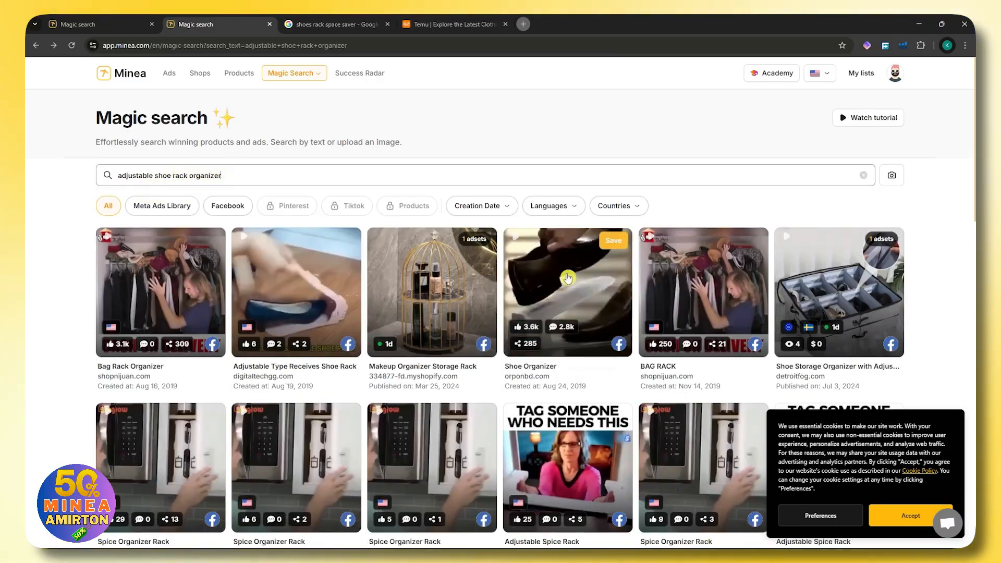
pyautogui.moveTo(298, 314)
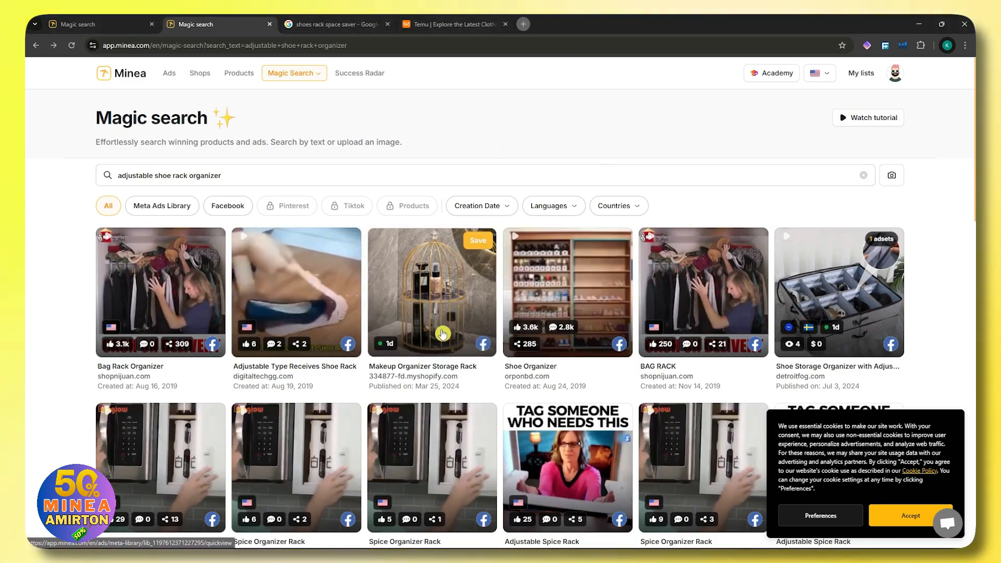
pyautogui.moveTo(355, 331)
pyautogui.moveTo(565, 372)
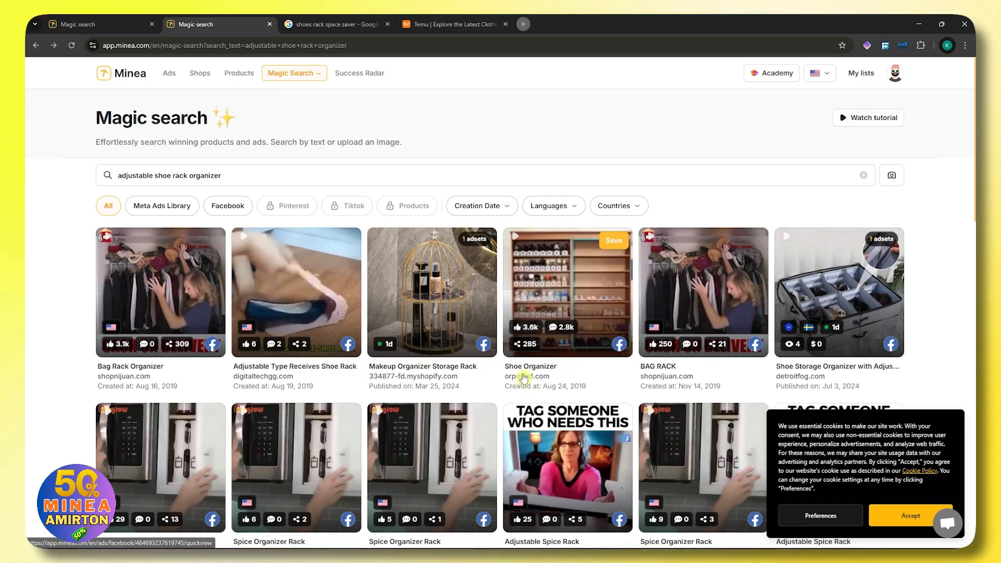
pyautogui.scroll(-5, 523, 377)
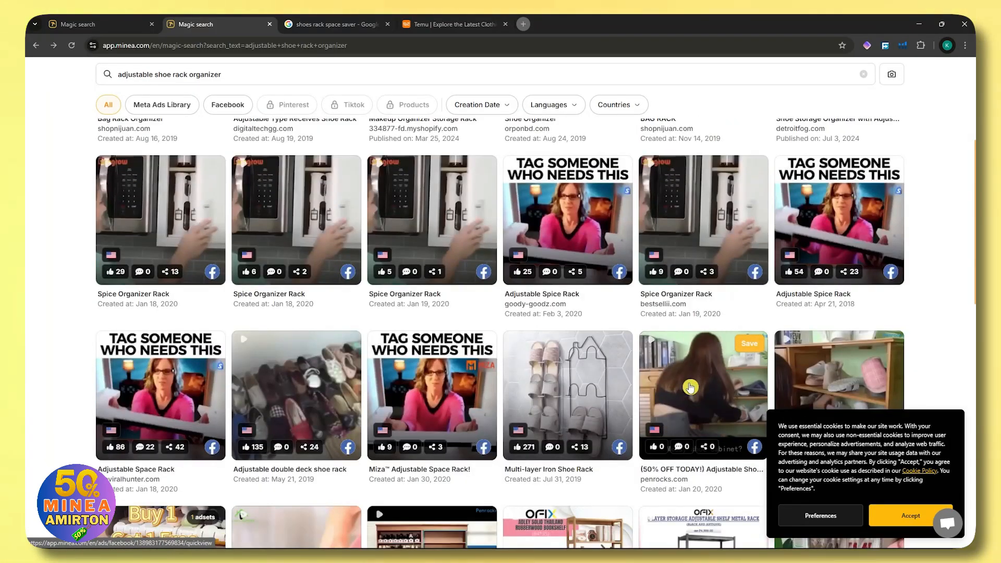
pyautogui.scroll(-2, 689, 387)
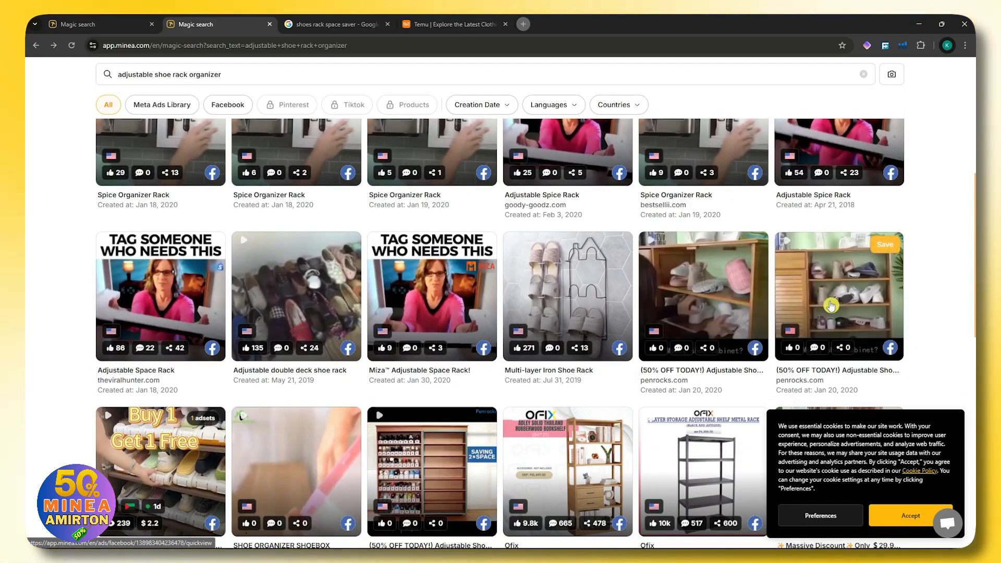
pyautogui.scroll(-2, 831, 306)
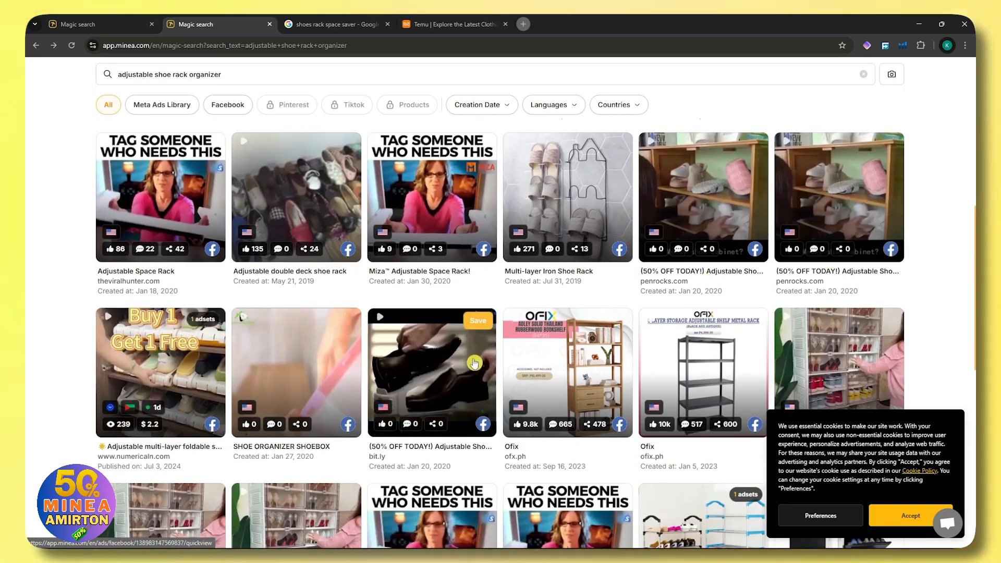
pyautogui.scroll(-1, 128, 429)
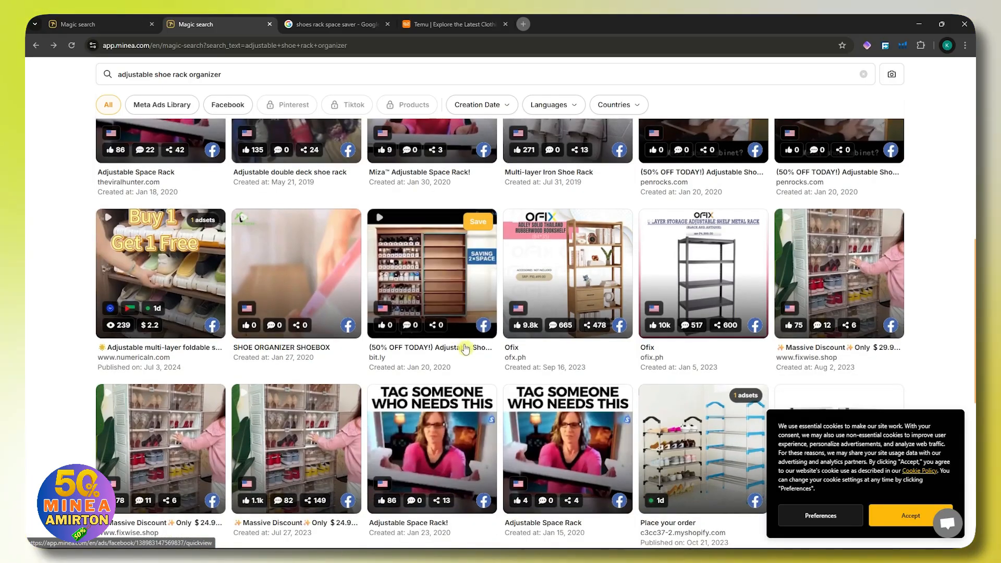
pyautogui.scroll(6, 396, 321)
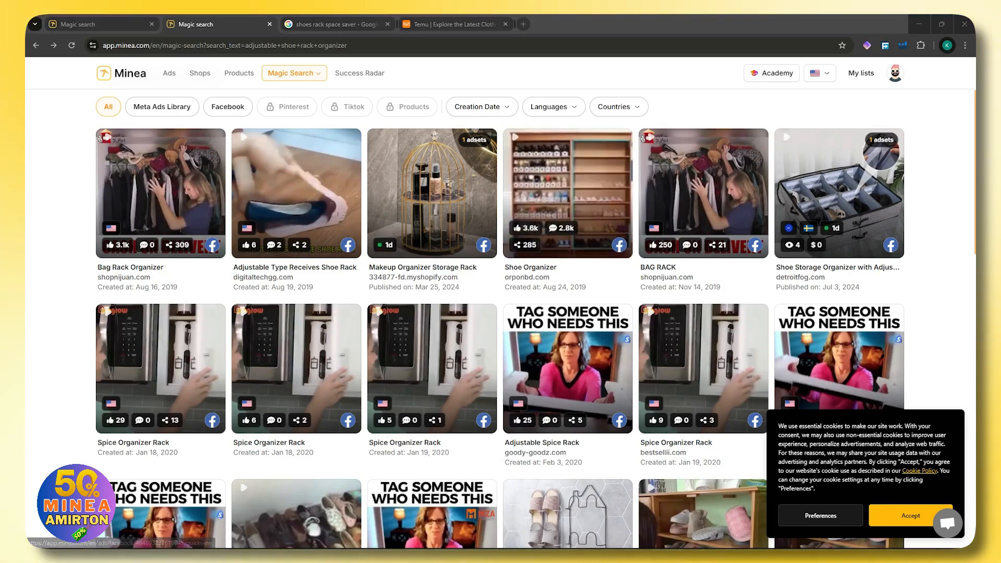
# Open Creative Finder and upload Screenshot 2025-06-07 221443.png from Downloads to find similar creatives
pyautogui.moveTo(559, 202)
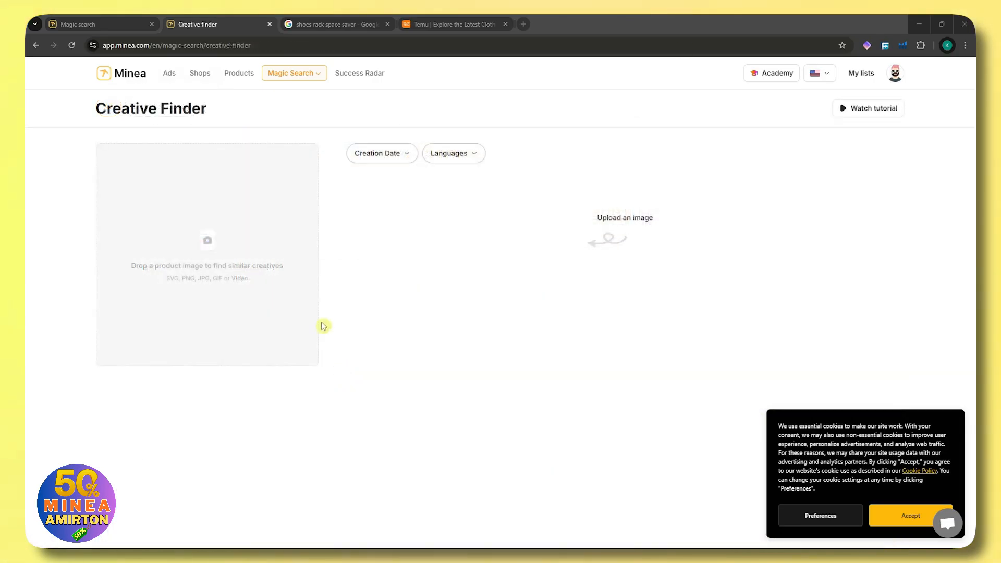
pyautogui.moveTo(96, 108); pyautogui.dragTo(192, 107)
pyautogui.click(286, 78)
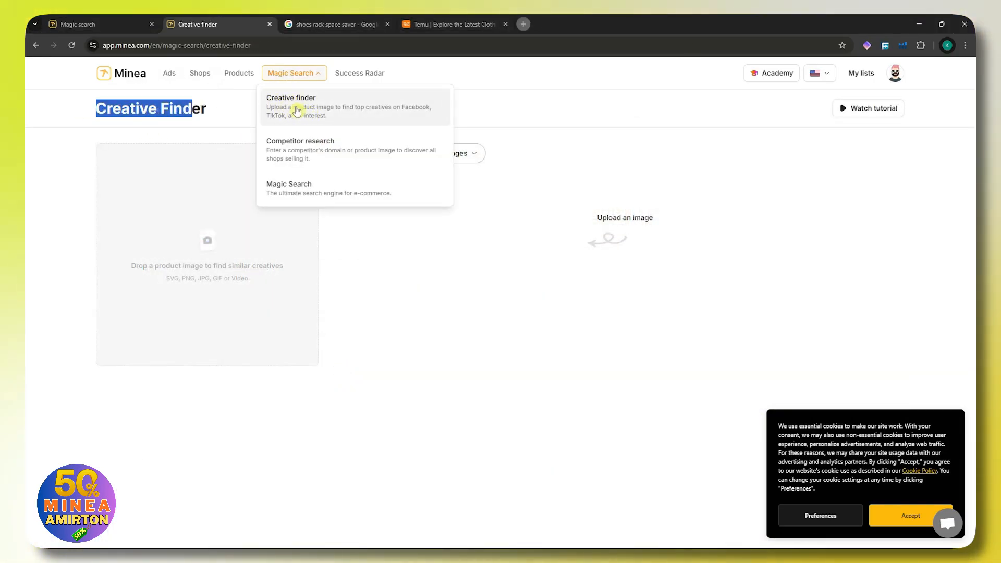
pyautogui.click(387, 282)
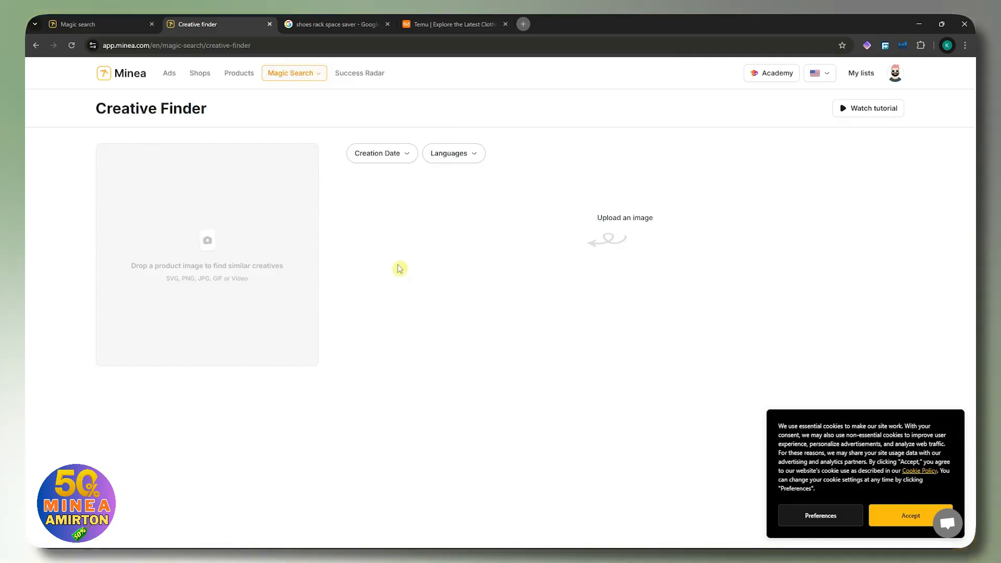
pyautogui.click(203, 252)
pyautogui.click(170, 104)
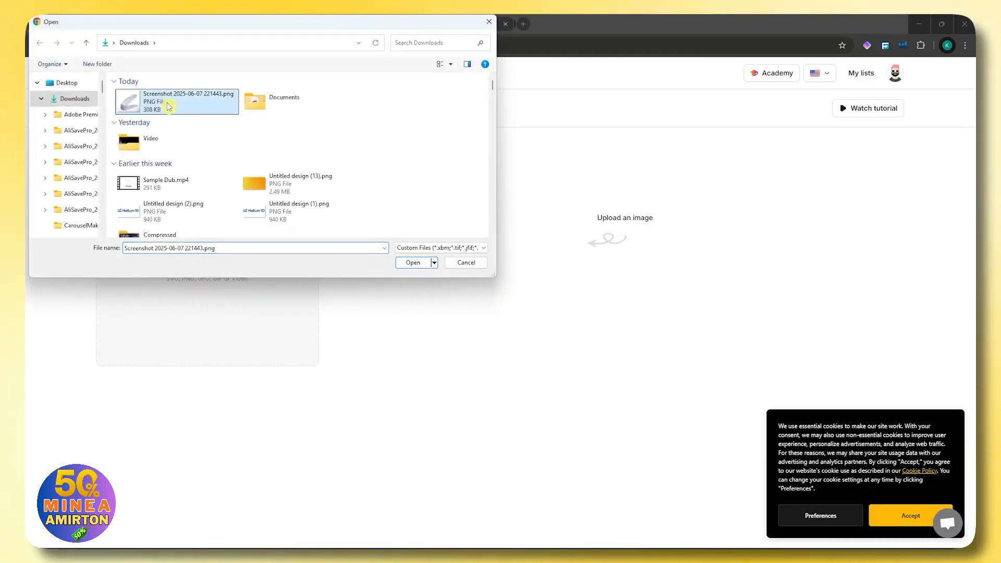
pyautogui.click(408, 262)
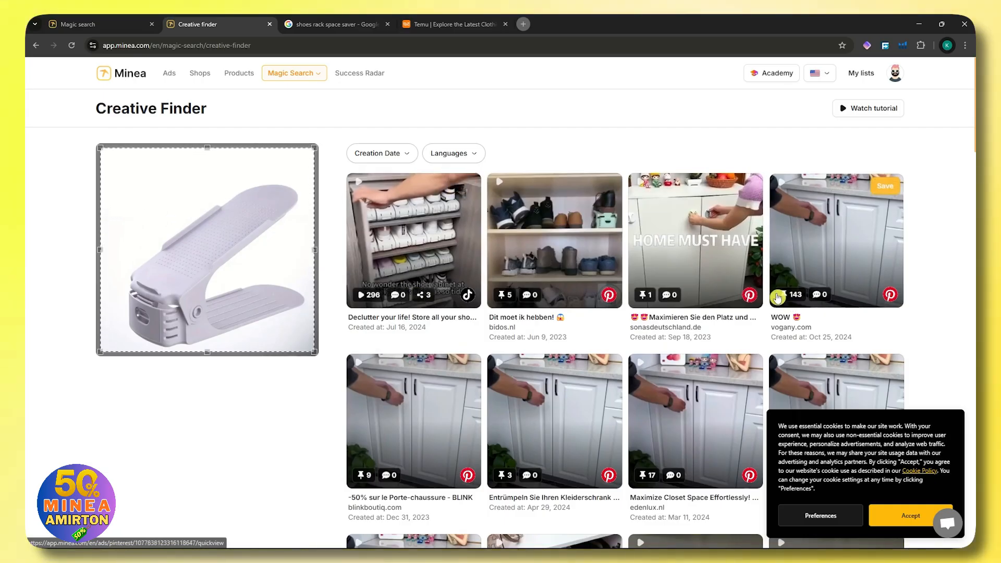
# Examine the creatives matching the shoe rack image, comparing their platforms, shops, engagement and creation dates
pyautogui.scroll(-2, 536, 250)
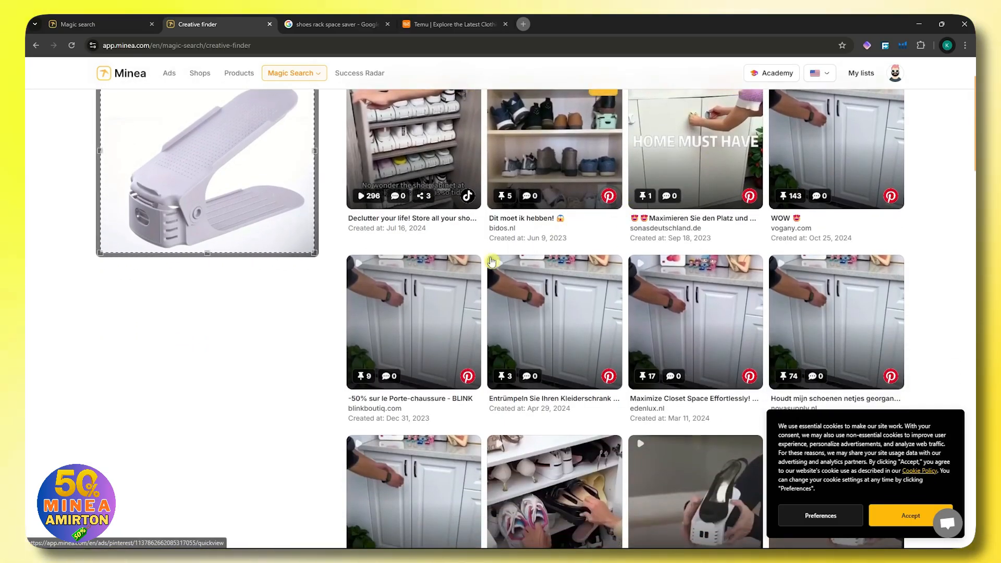
pyautogui.scroll(-2, 572, 329)
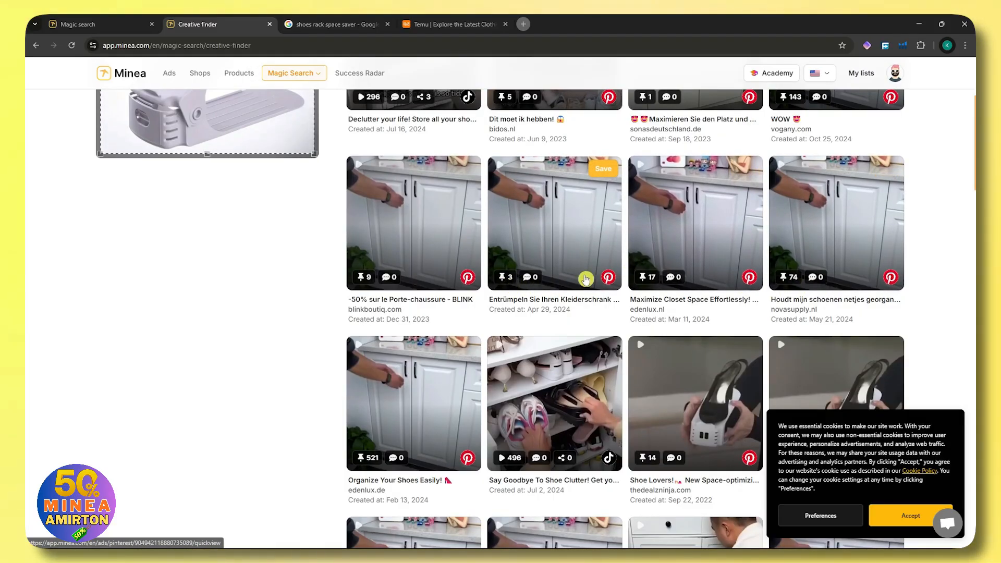
pyautogui.scroll(-2, 507, 284)
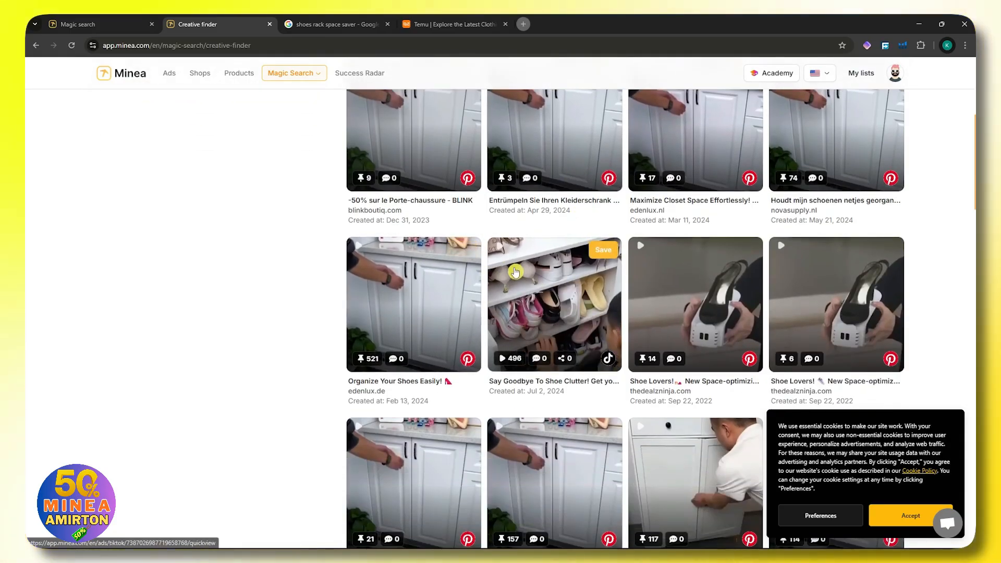
pyautogui.scroll(-8, 558, 289)
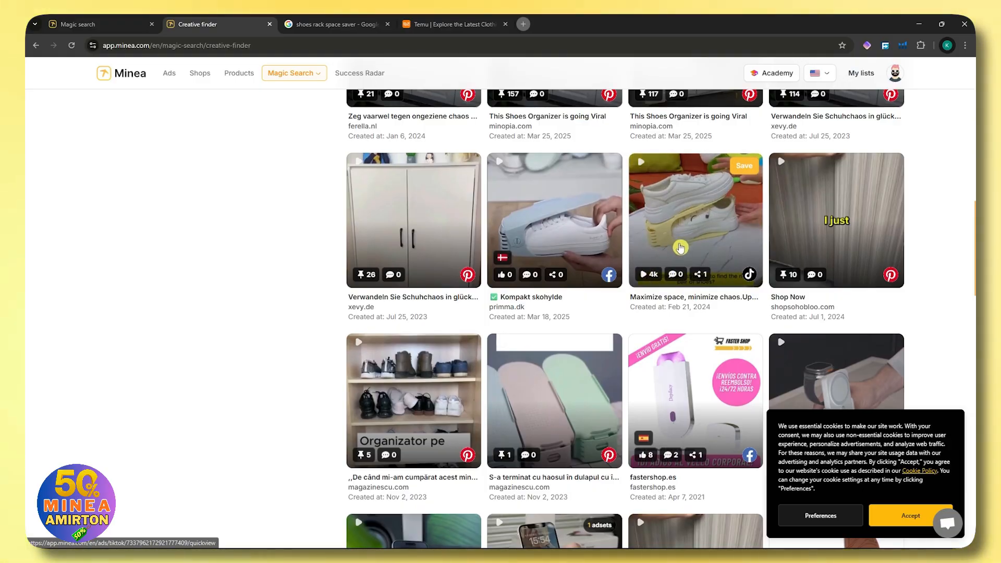
pyautogui.scroll(2, 681, 243)
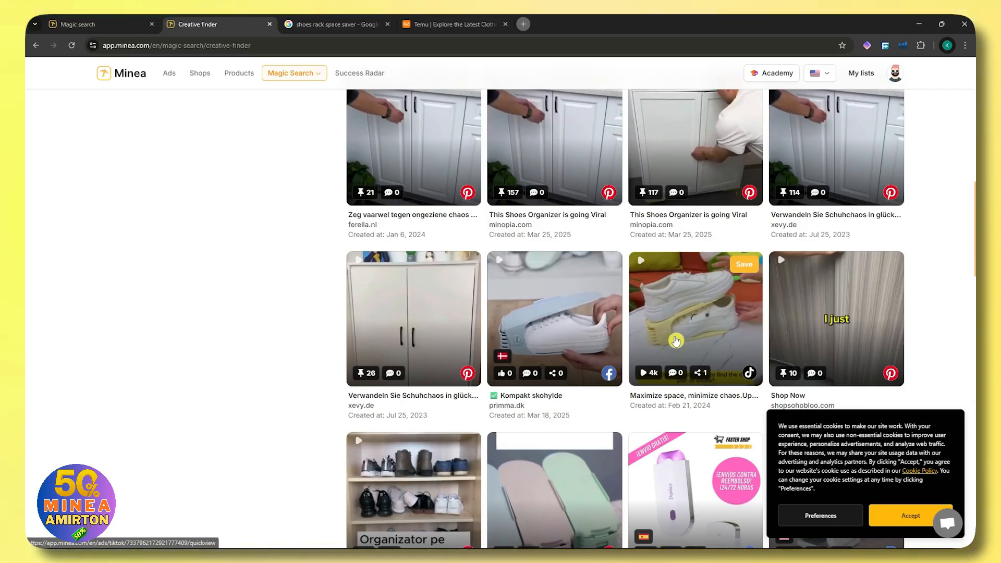
pyautogui.scroll(2, 663, 342)
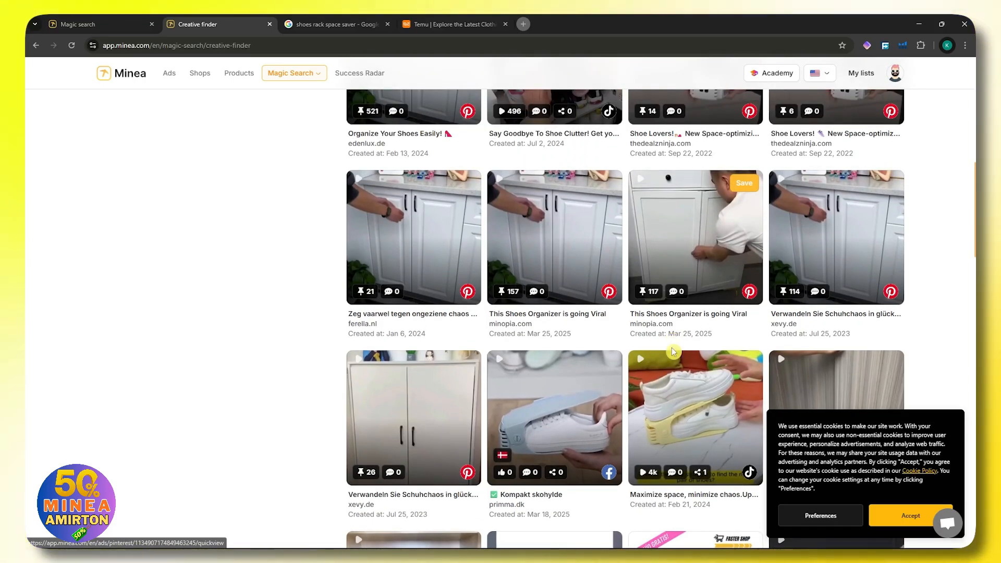
pyautogui.scroll(-5, 672, 352)
pyautogui.scroll(5, 688, 334)
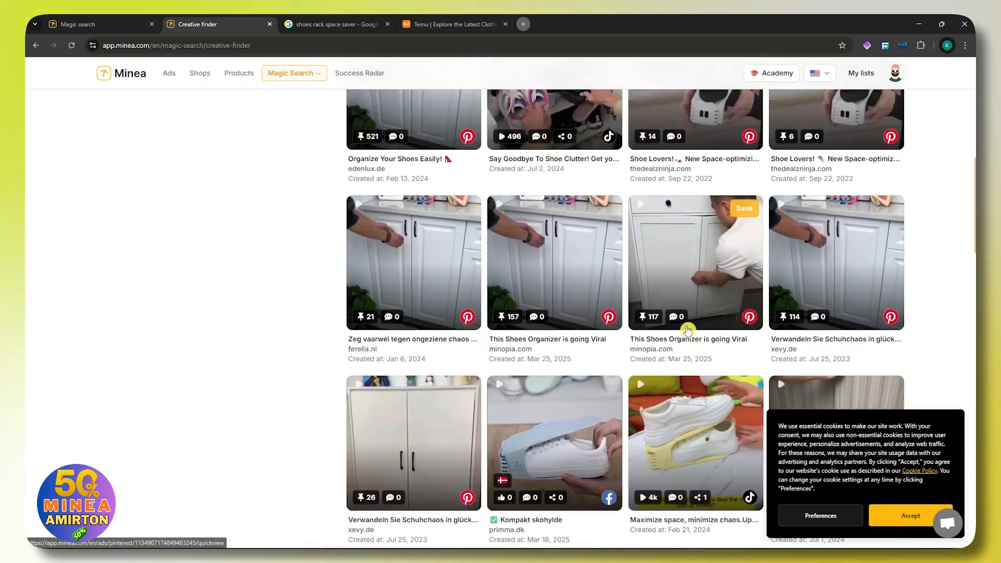
pyautogui.scroll(5, 688, 330)
pyautogui.scroll(-3, 675, 327)
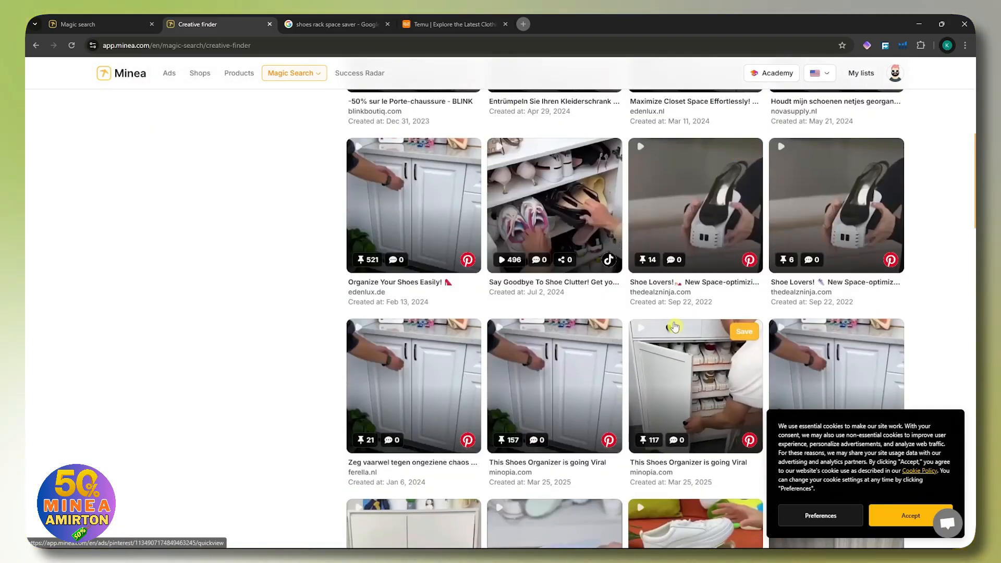
pyautogui.scroll(8, 672, 326)
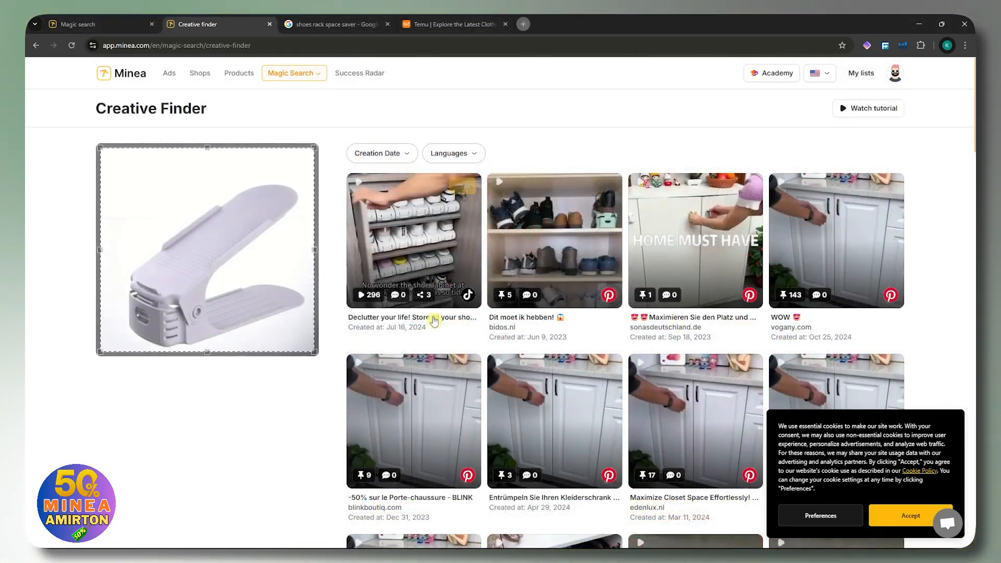
pyautogui.scroll(-9, 434, 321)
pyautogui.scroll(9, 314, 240)
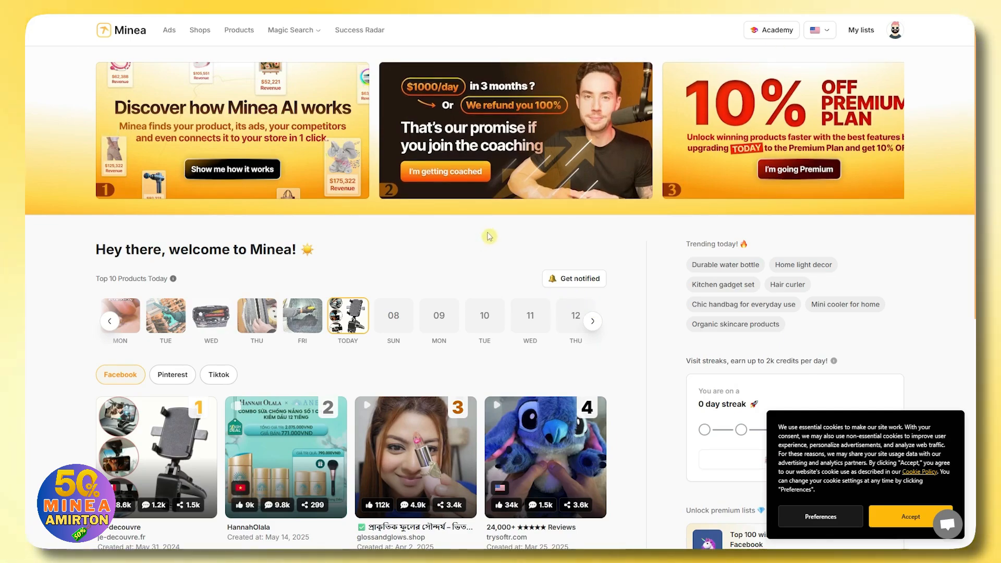
# Review the home page's top 10 products of today, view the Browse products page, and return to the home page
pyautogui.scroll(-3, 489, 237)
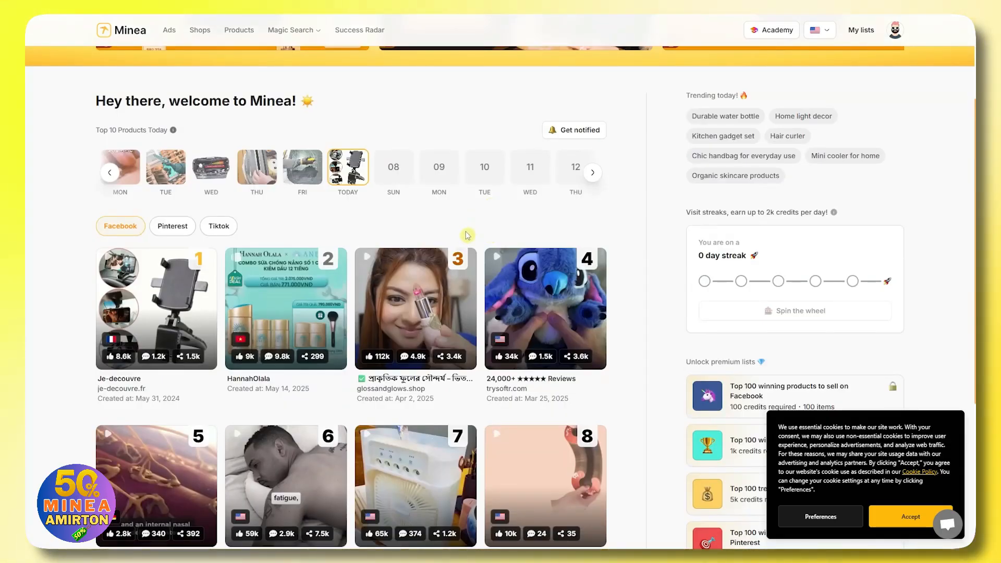
pyautogui.scroll(3, 466, 235)
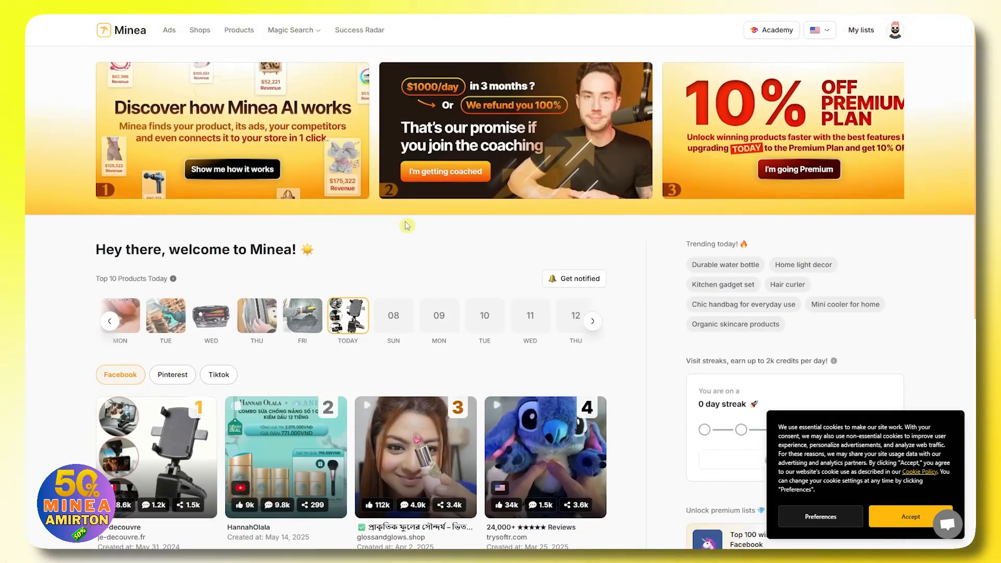
pyautogui.click(246, 35)
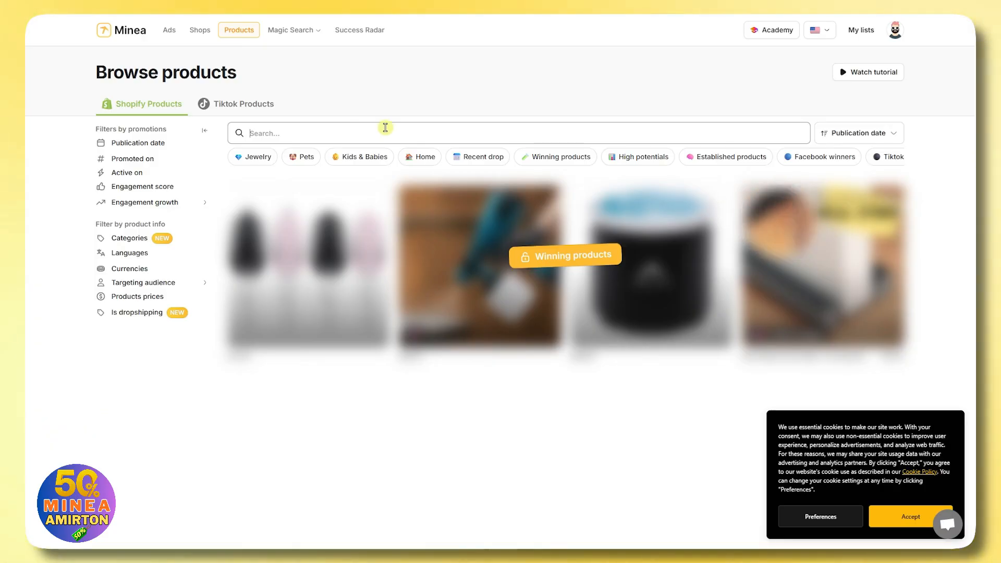
pyautogui.click(126, 33)
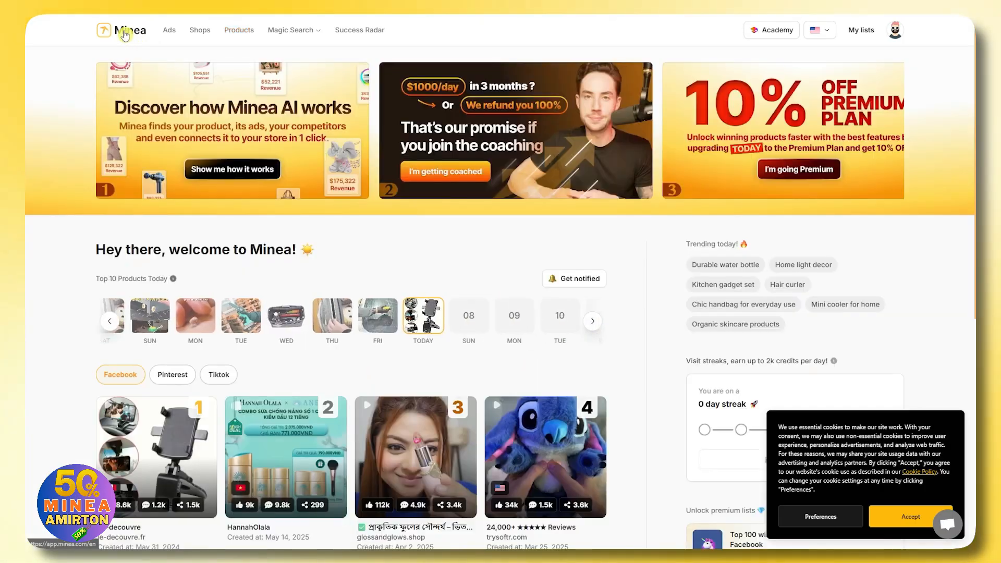